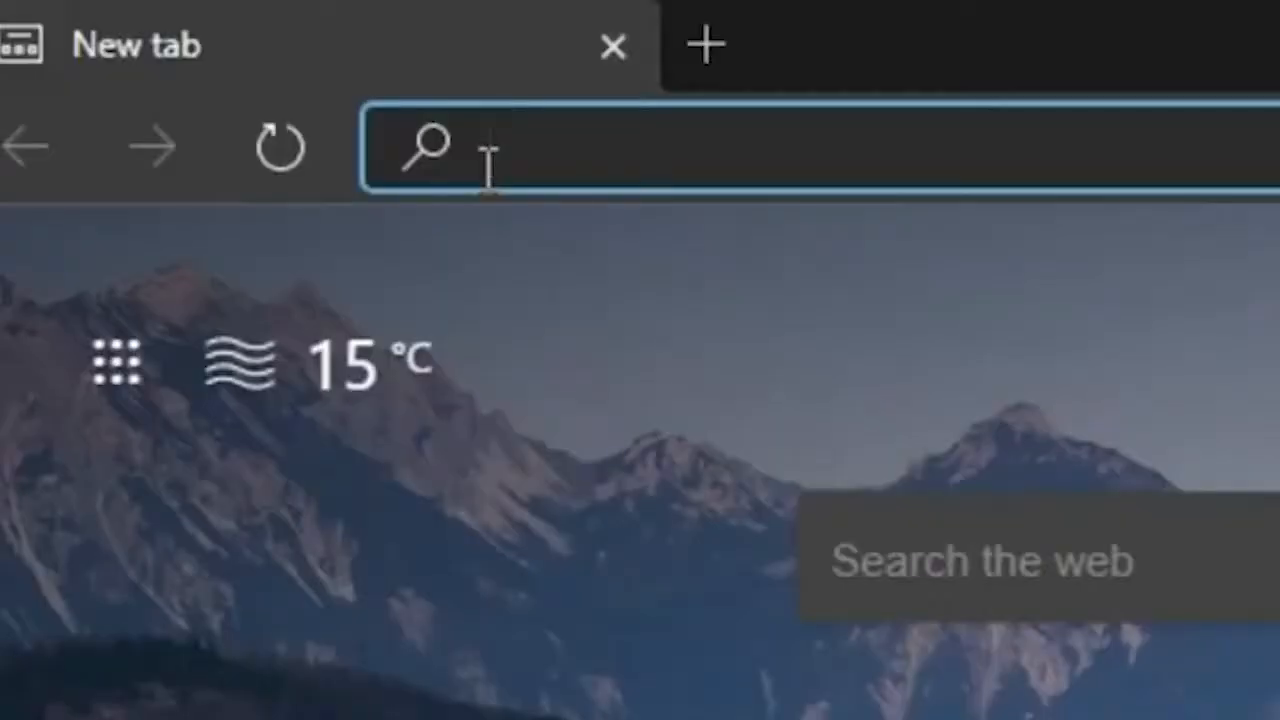
Open humbleservers.com and browse the Budget Minecraft hosting plans
type("humbleservers.com")
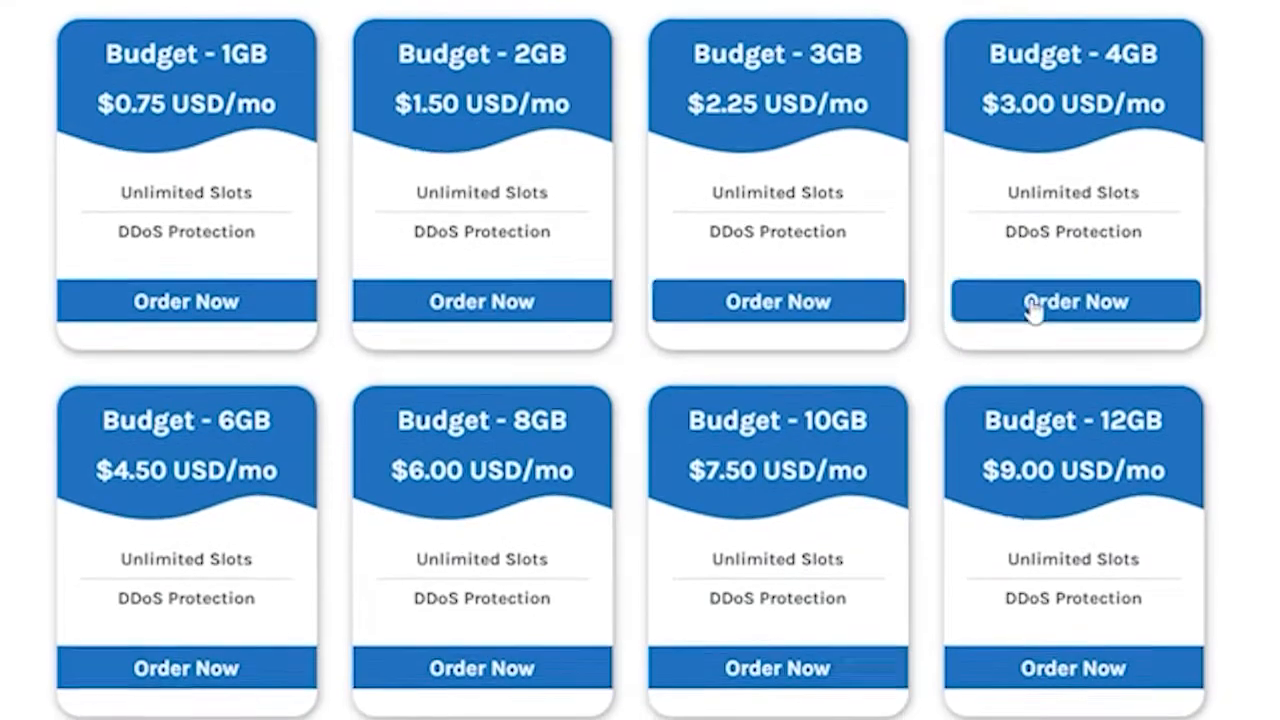
scroll(114, 674, "down", 1)
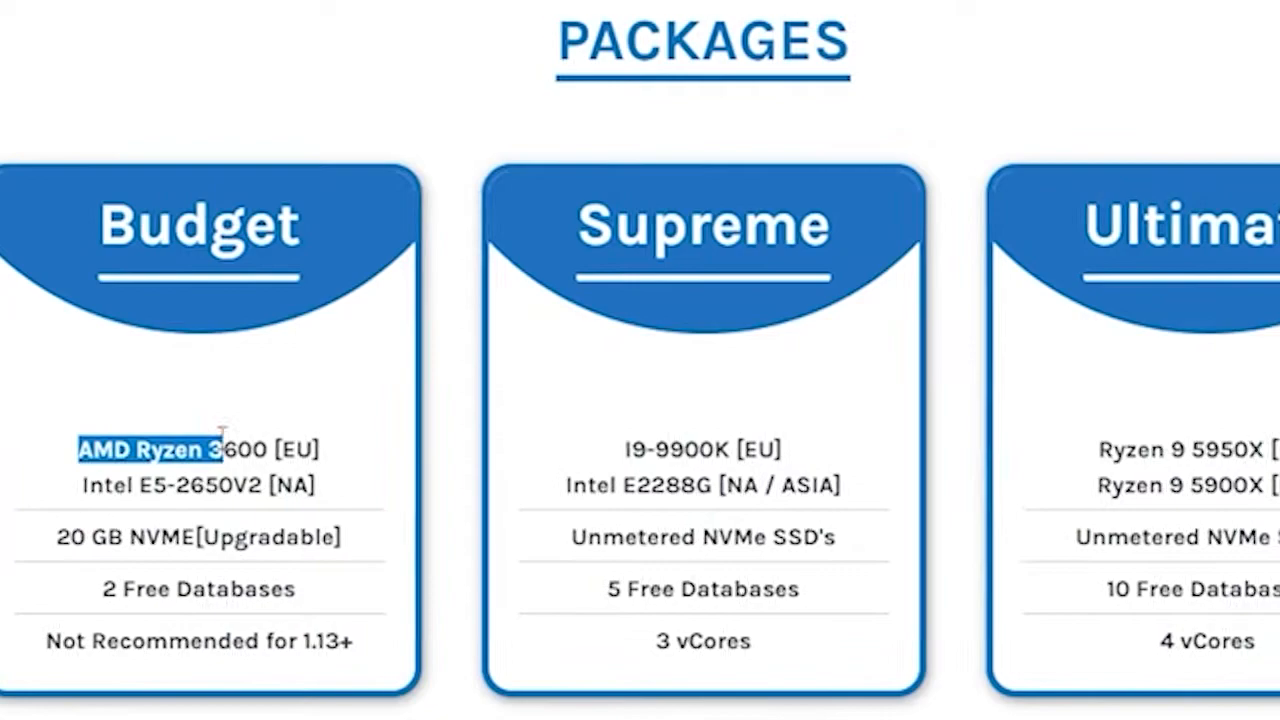
left_click_drag(222, 450, 319, 450)
left_click_drag(625, 450, 781, 450)
left_click_drag(1099, 450, 1279, 450)
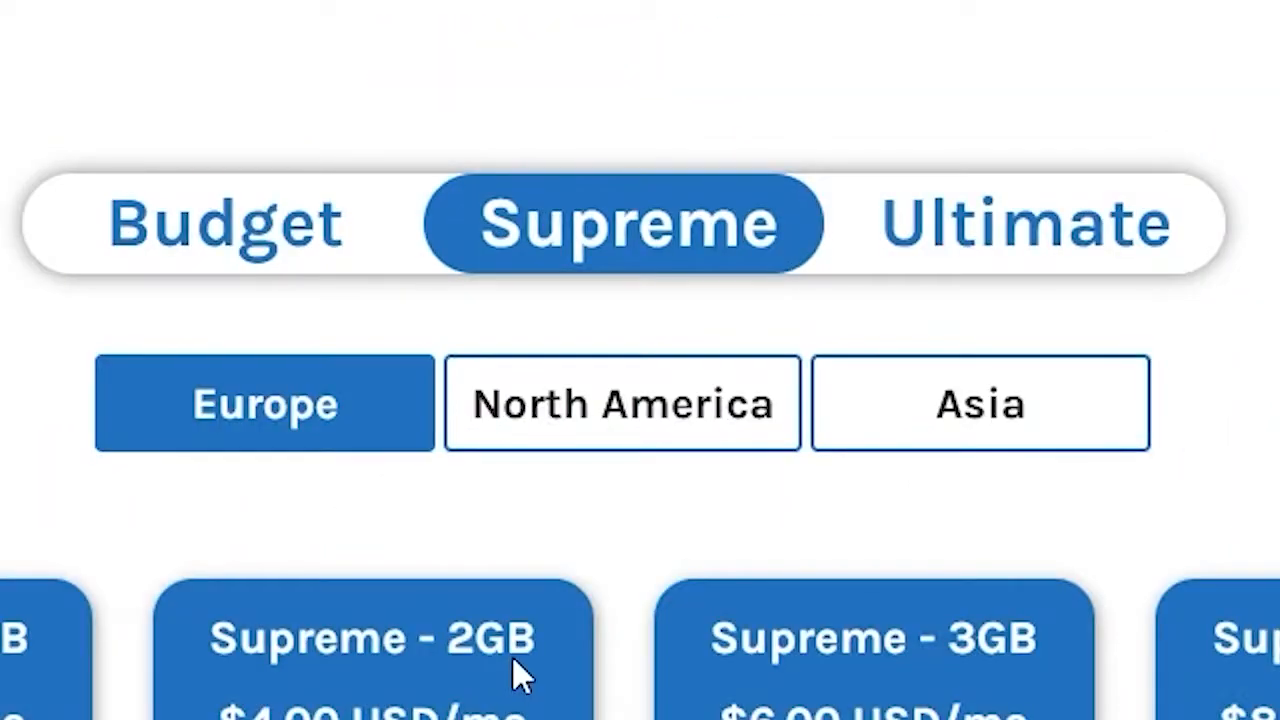
Compare the Supreme plans across regions and open the 1GB Supreme Asia plan's configuration page
left_click(1110, 455)
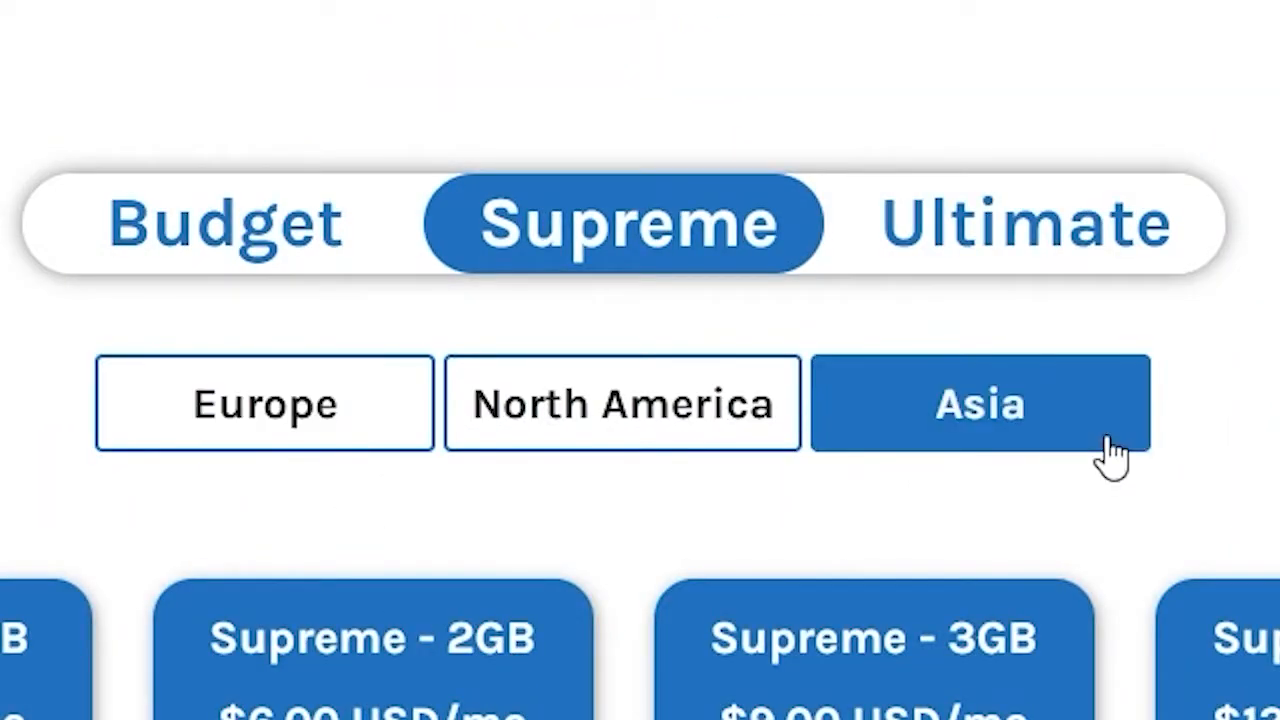
left_click(337, 422)
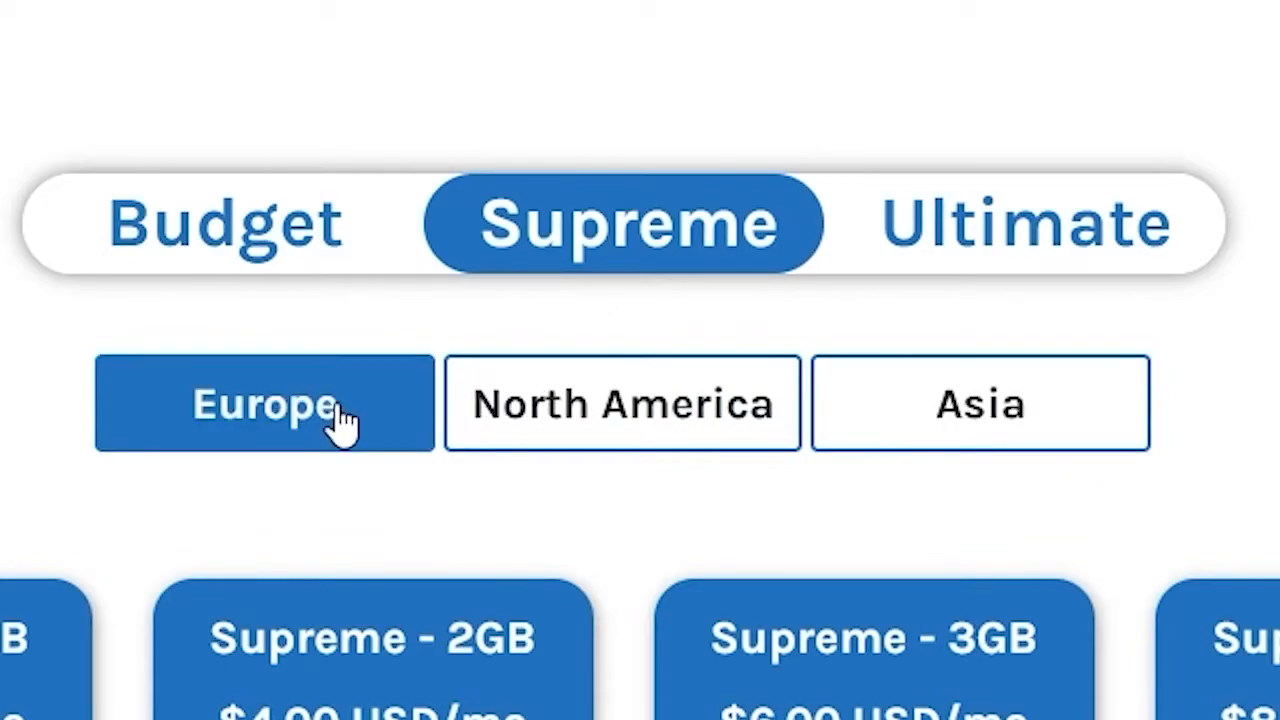
left_click(640, 426)
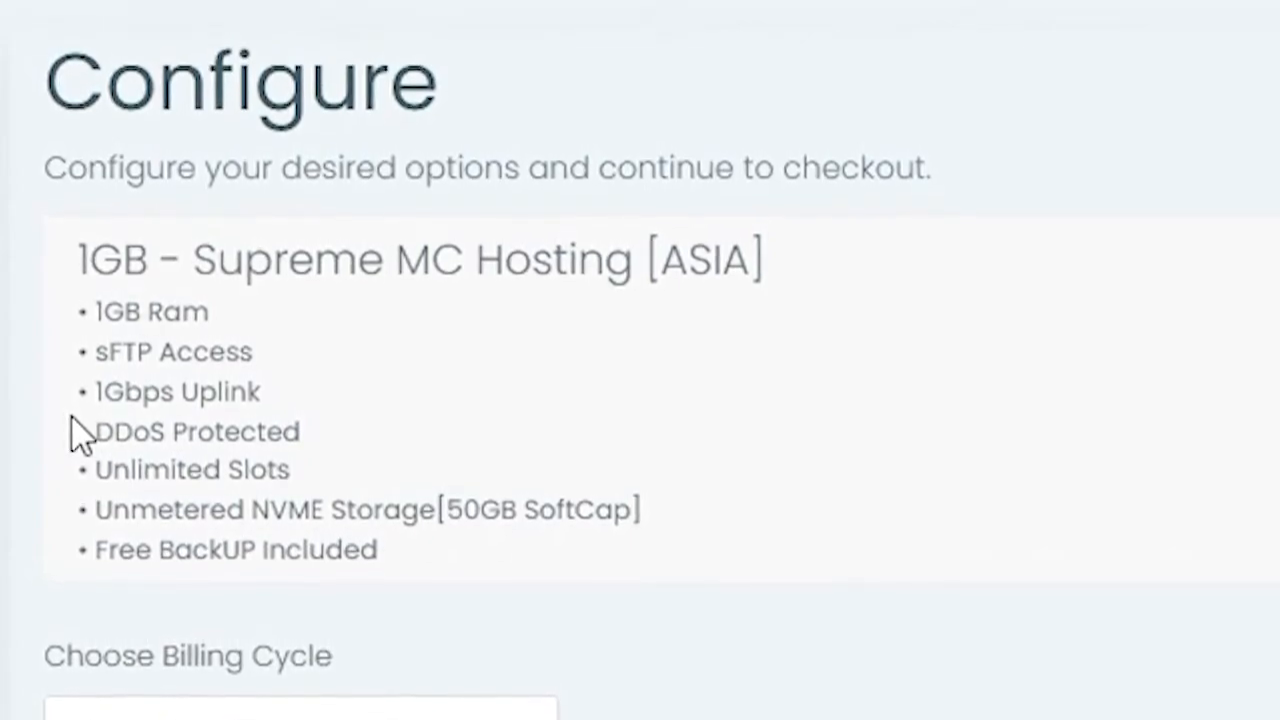
left_click_drag(80, 440, 461, 570)
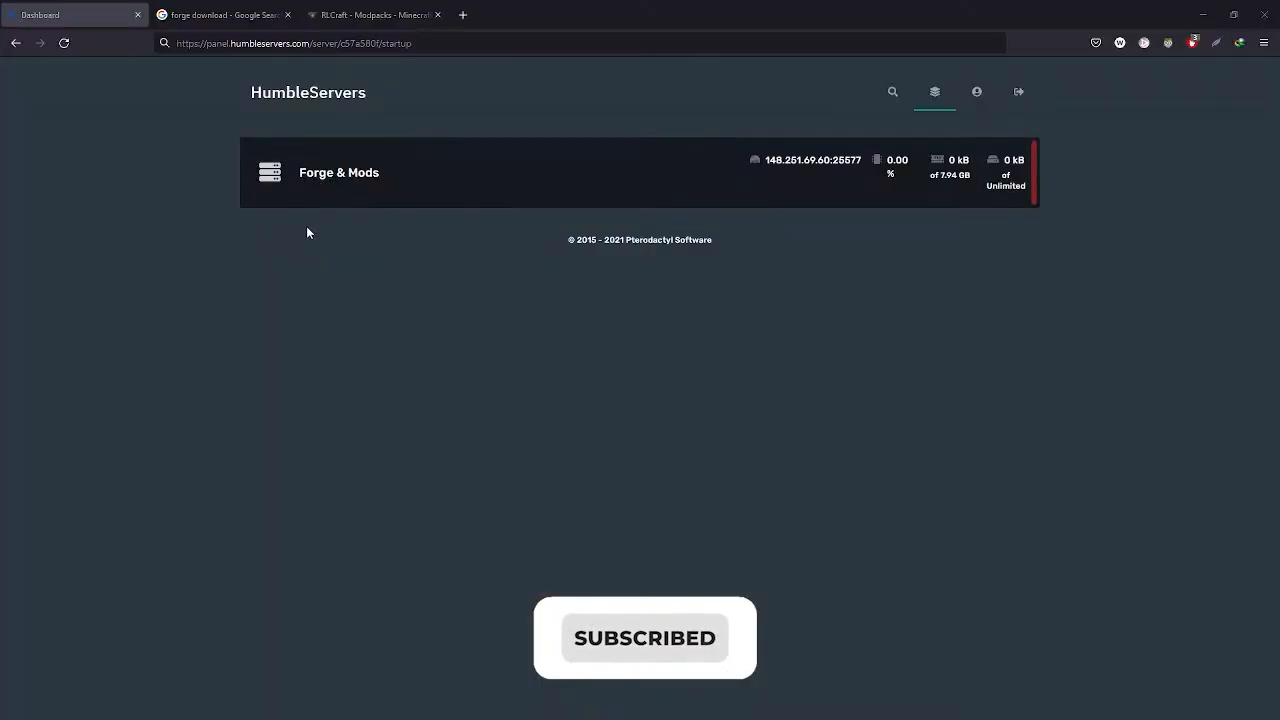
Open the Forge & Mods server's console in the hosting panel
left_click(330, 180)
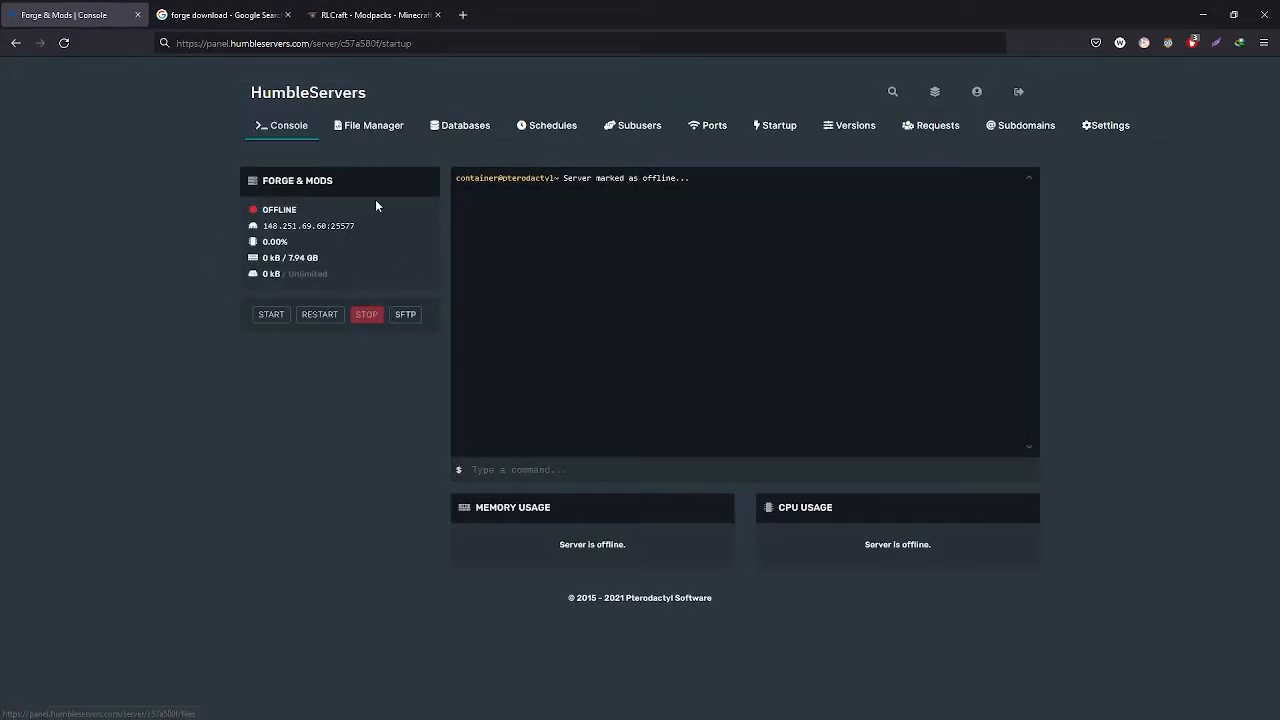
left_click(366, 131)
left_click(304, 139)
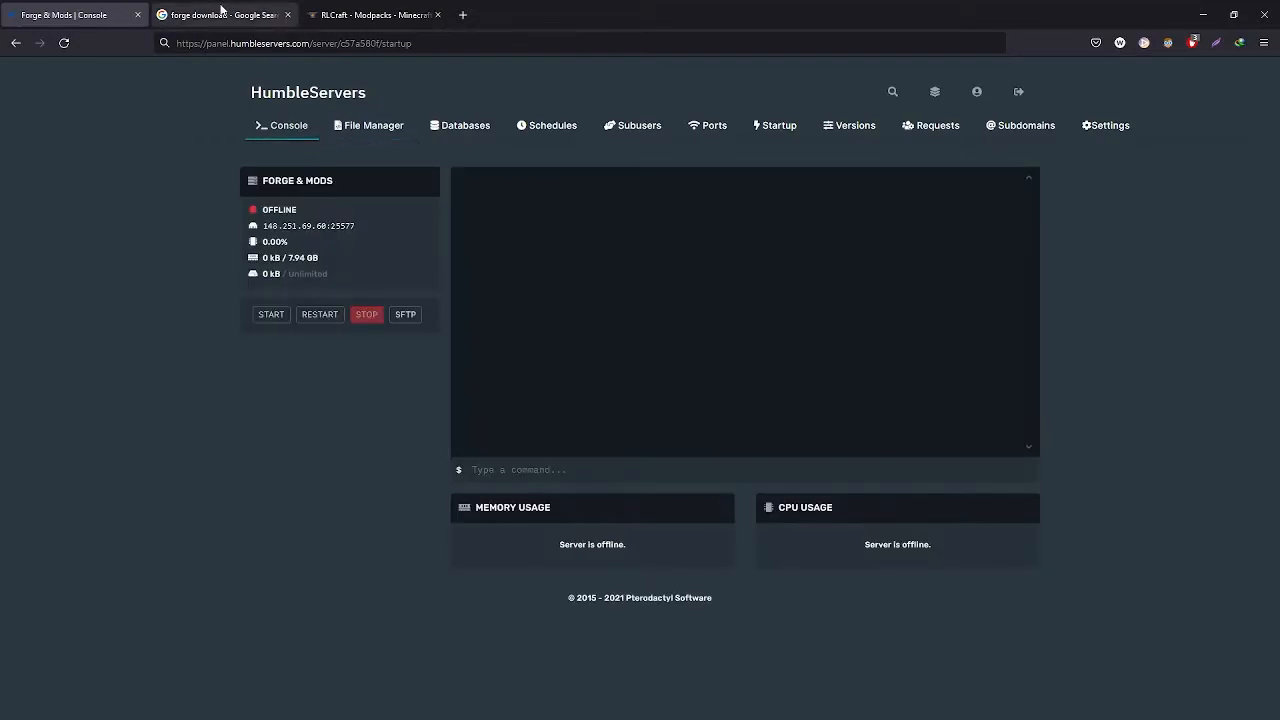
Switch to the forge download search tab and open the Minecraft Forge downloads site
left_click(221, 12)
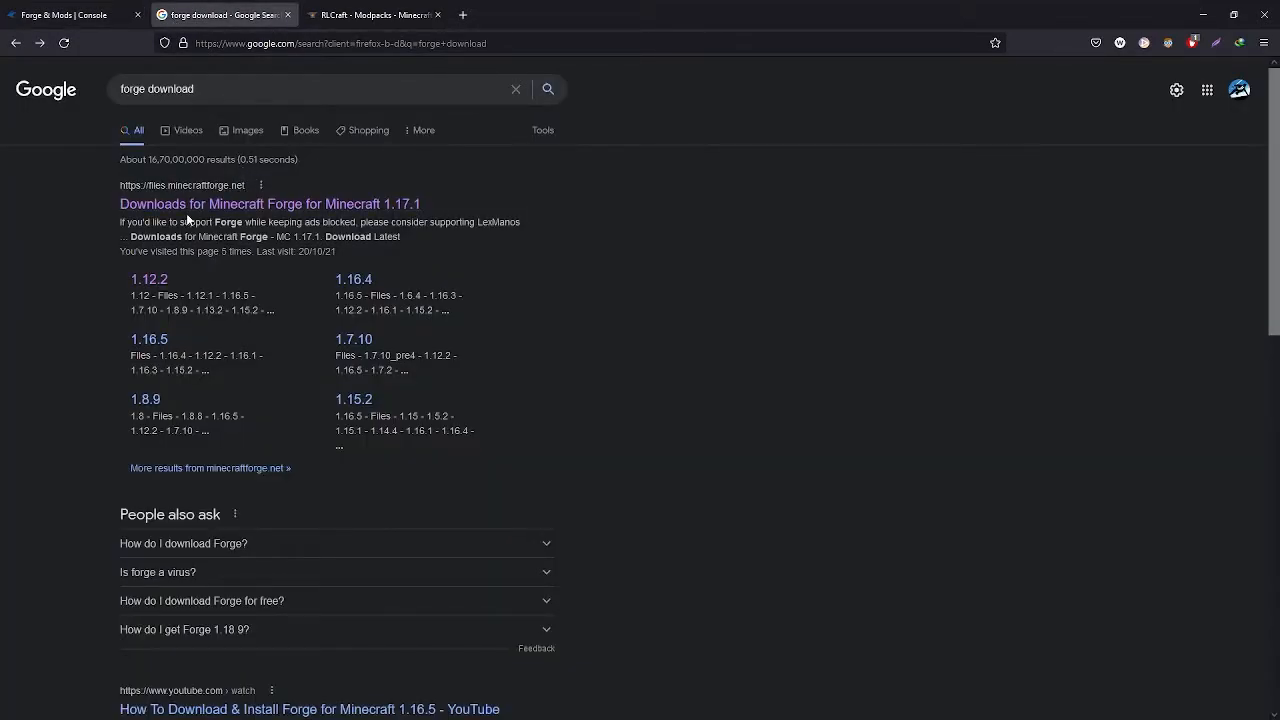
left_click(170, 89)
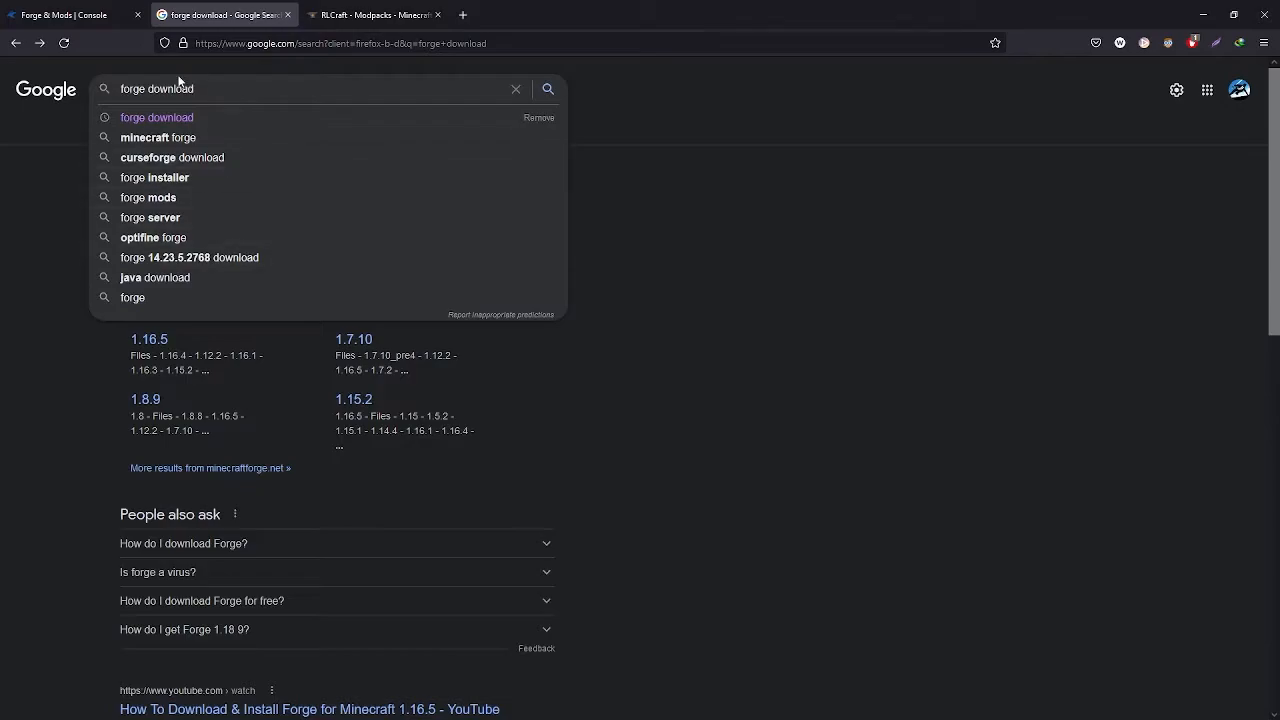
left_click(86, 208)
left_click(185, 203)
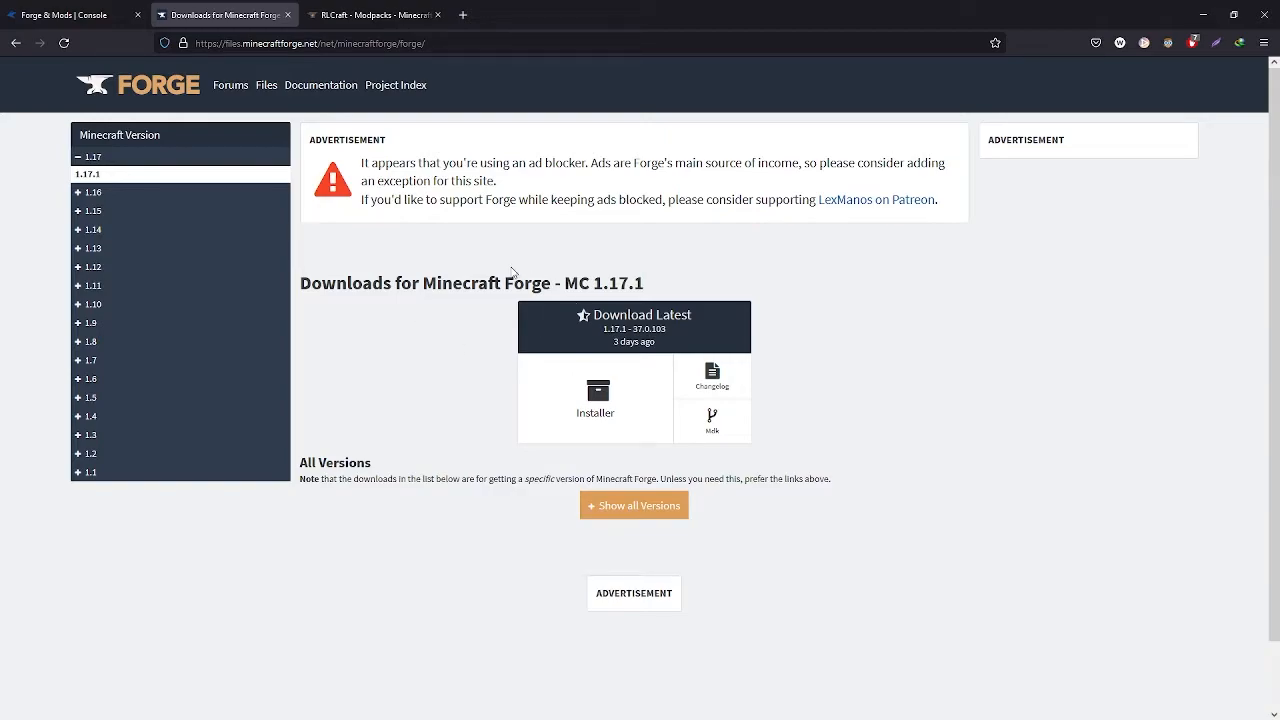
Download the Forge installers for Minecraft 1.17.1 and the latest 1.16.5
left_click(92, 194)
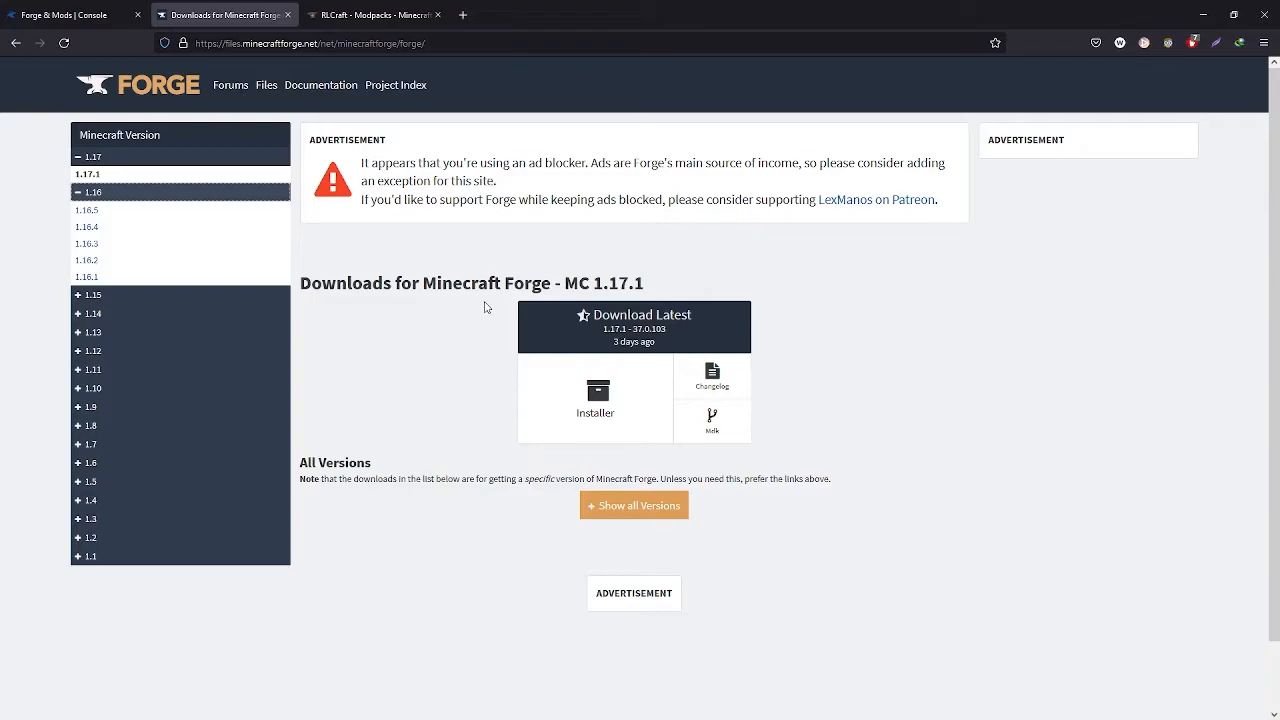
left_click(610, 410)
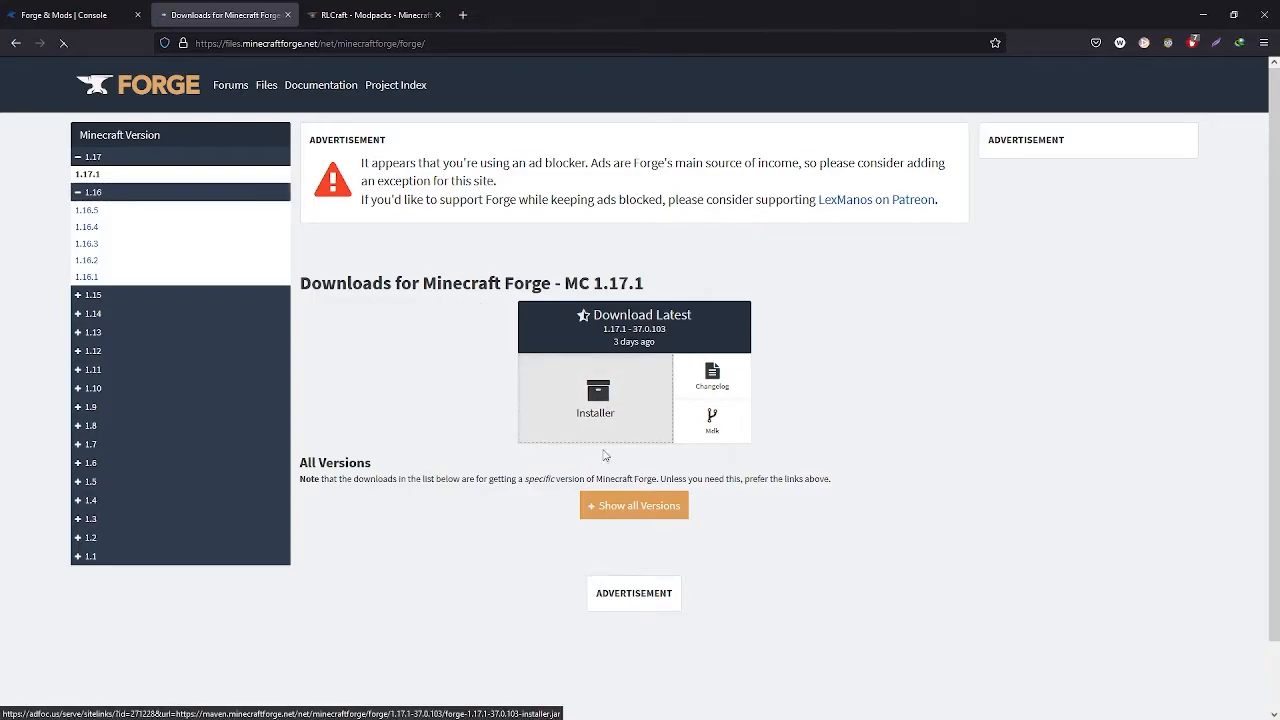
left_click(135, 212)
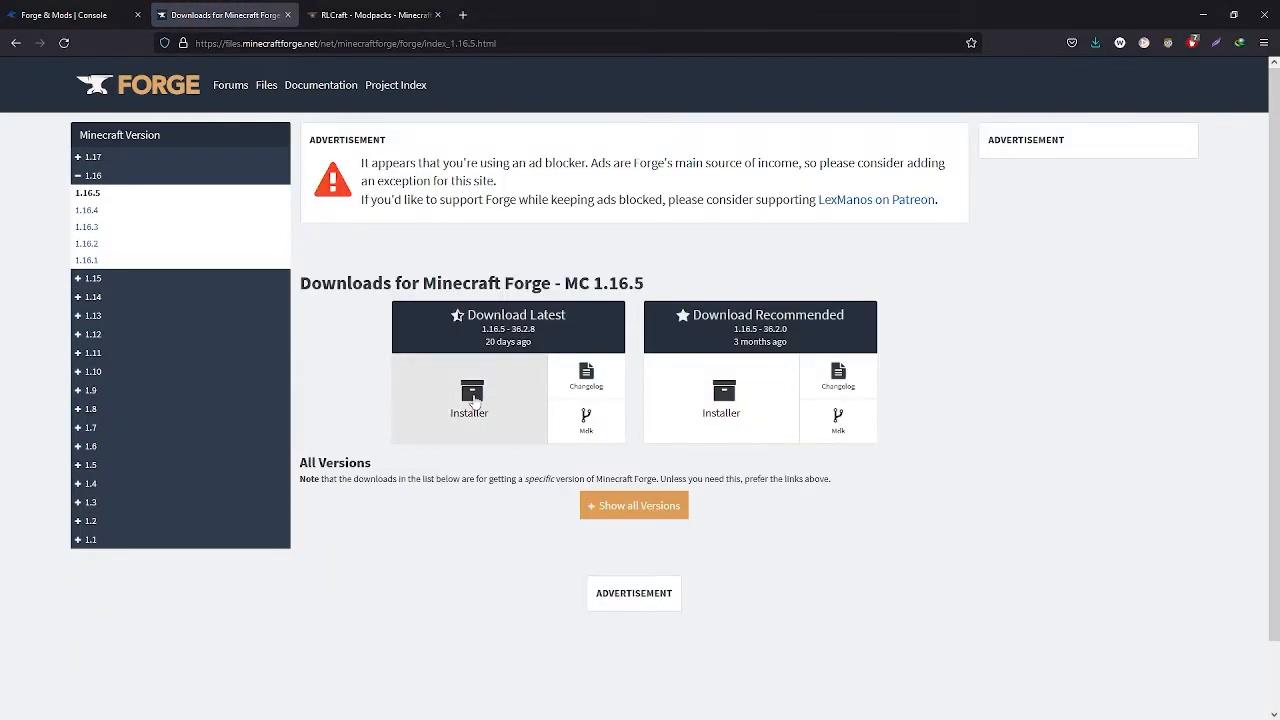
left_click(477, 397)
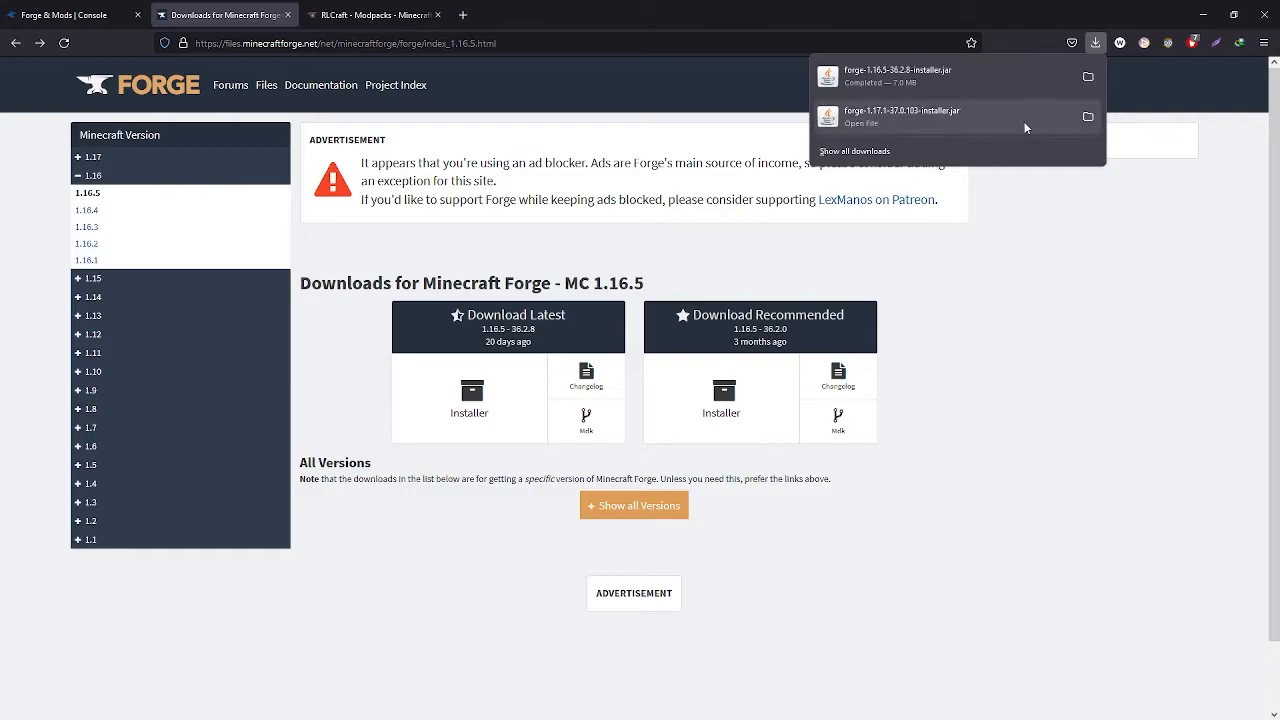
Open the folder containing the downloaded installers and minimize the browser
left_click(1088, 77)
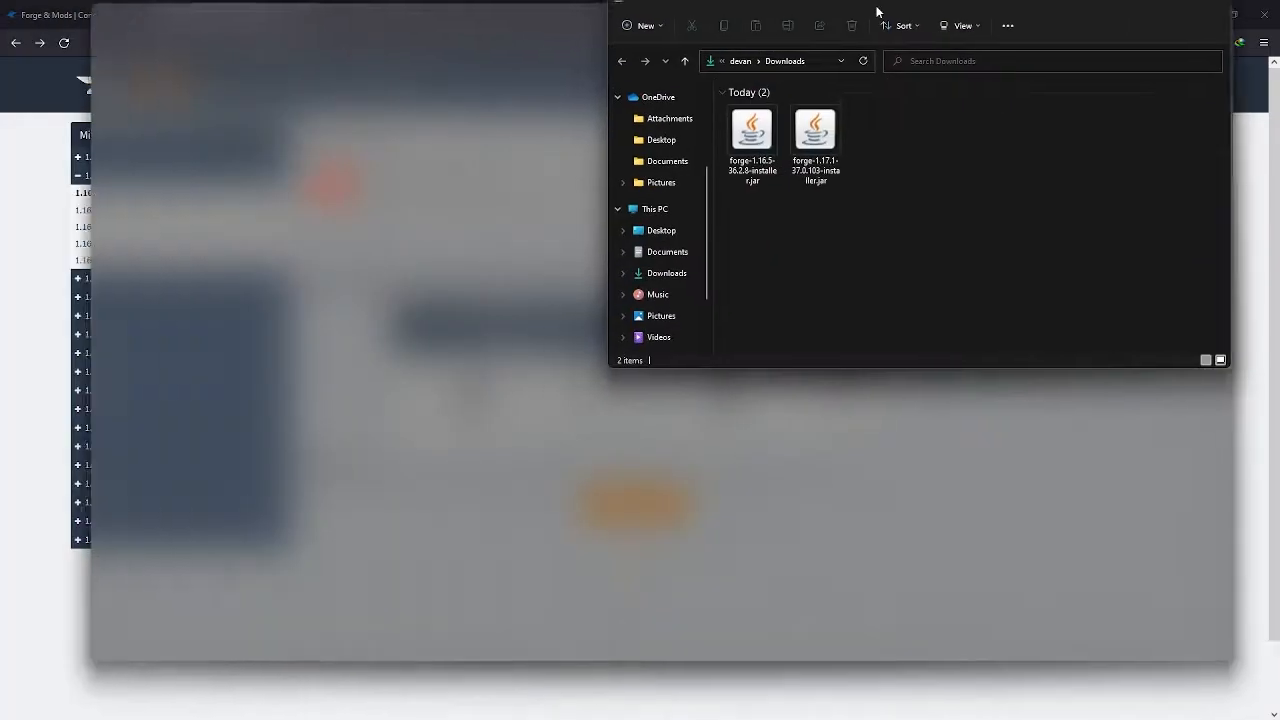
left_click_drag(870, 118, 709, 149)
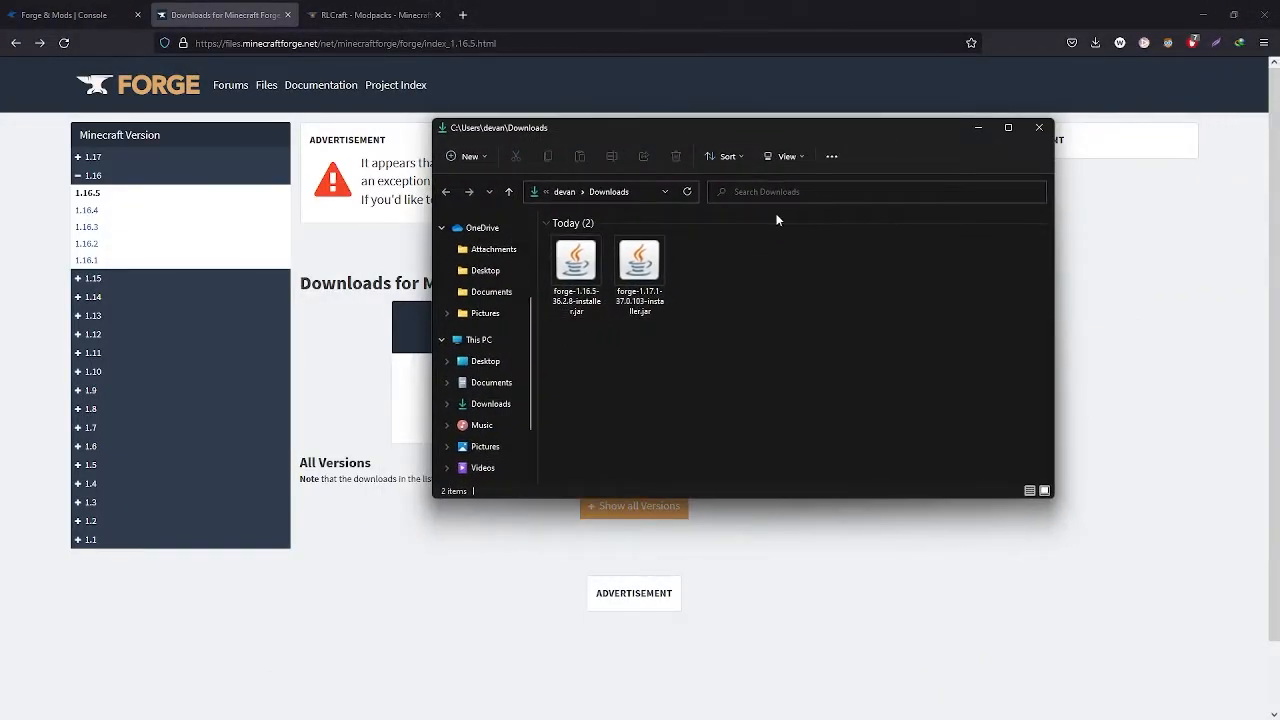
left_click(1204, 20)
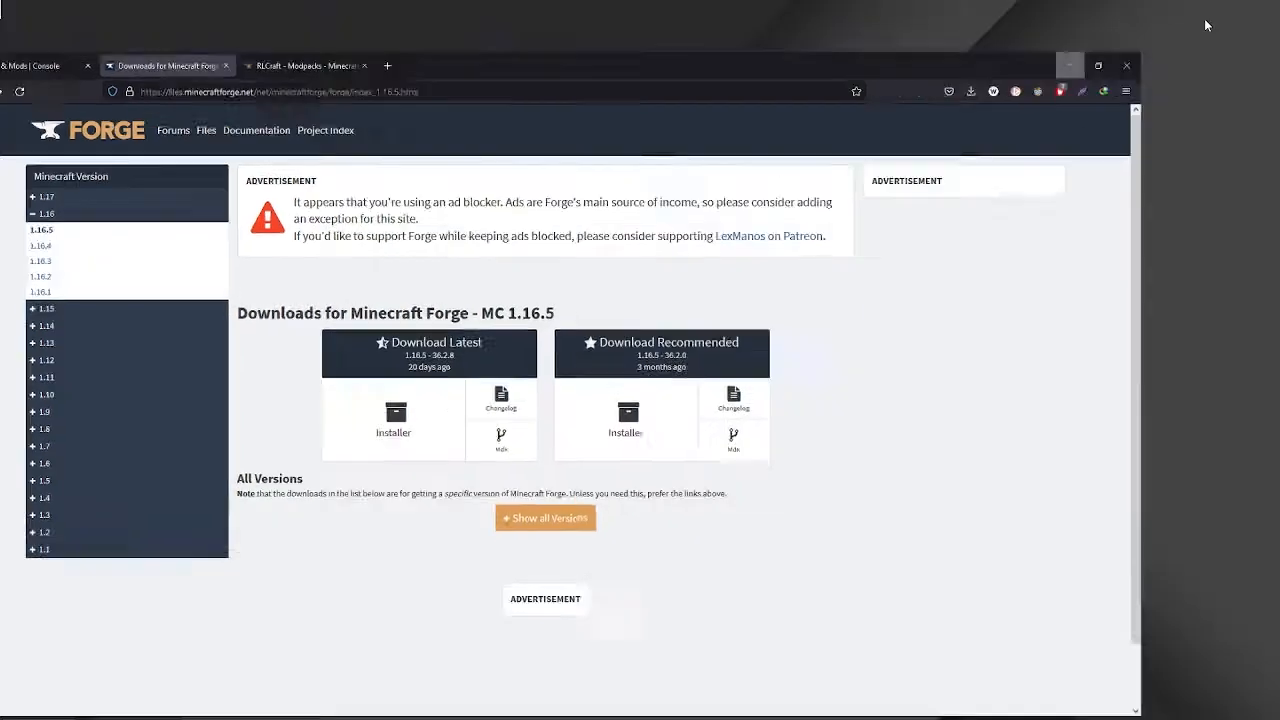
left_click_drag(646, 140, 774, 117)
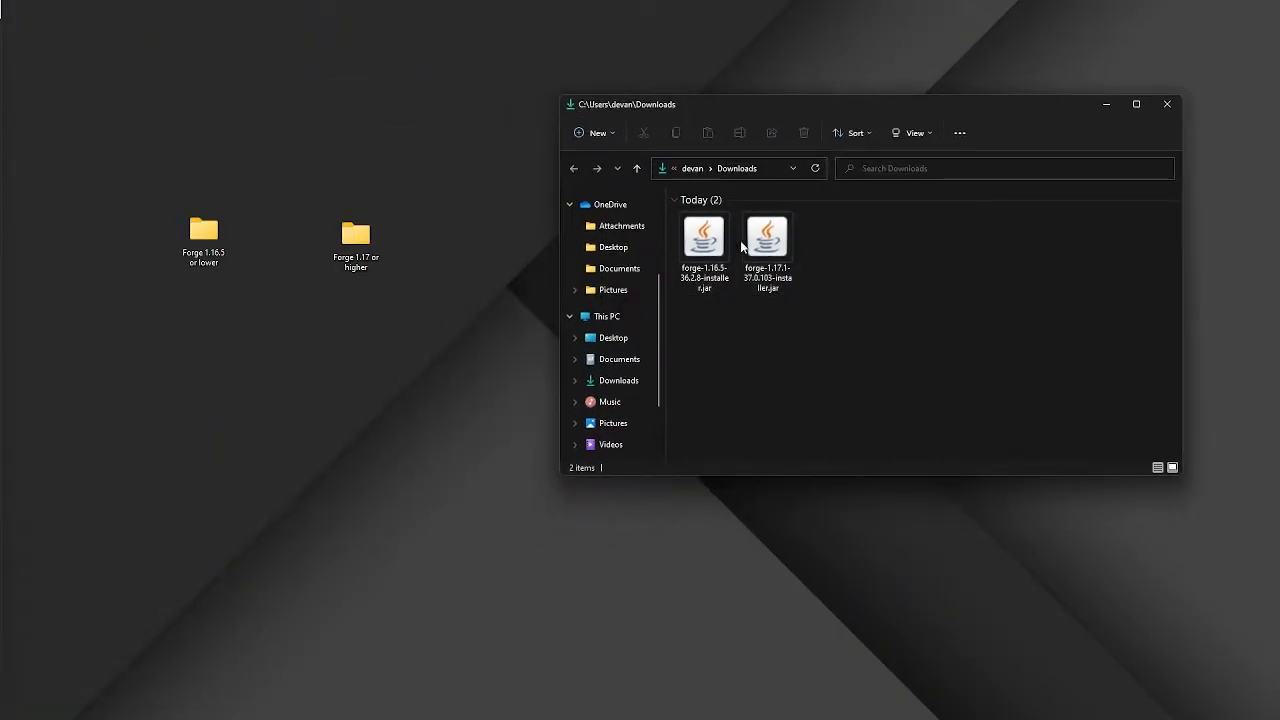
Arrange the 'Forge 1.16.5 or lower' and 'Forge 1.17 or higher' folders on the desktop
left_click_drag(352, 240, 453, 240)
left_click_drag(204, 238, 247, 238)
left_click_drag(462, 252, 395, 241)
left_click(320, 346)
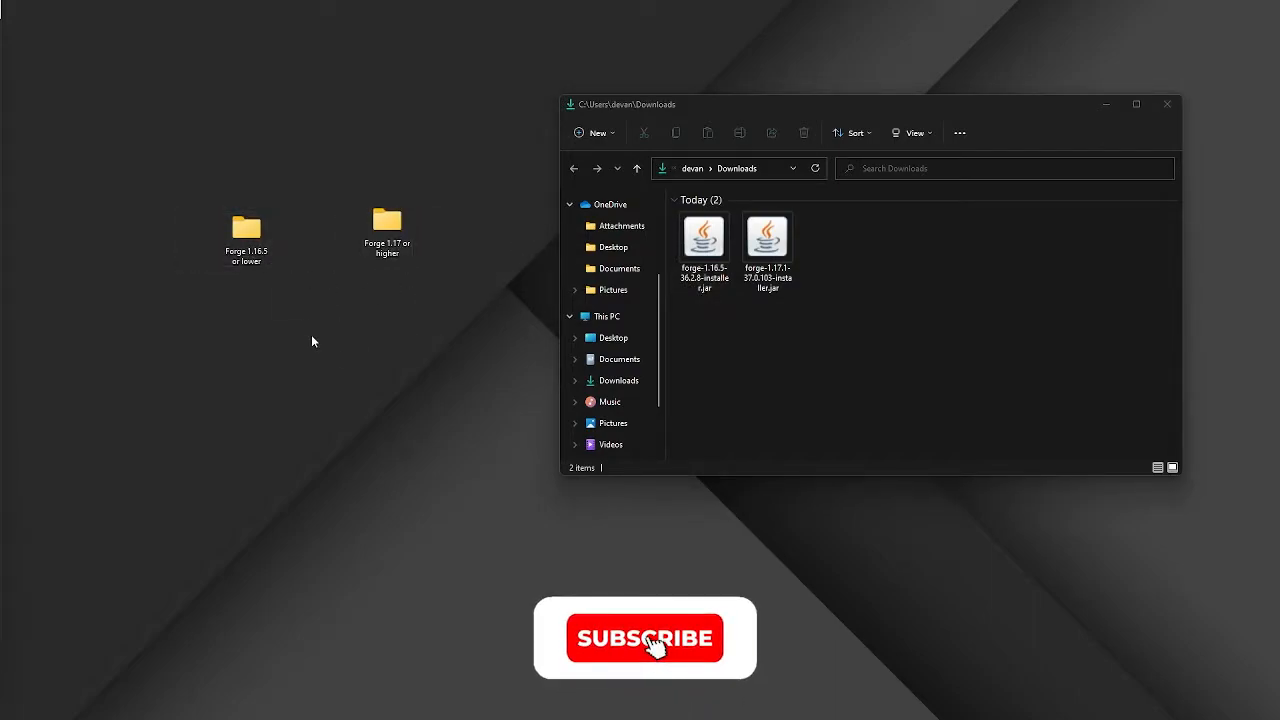
Run the Forge 1.16.5 installer and install the server into the desktop folder 'Forge 1.16.5 or lower'
left_click(704, 245)
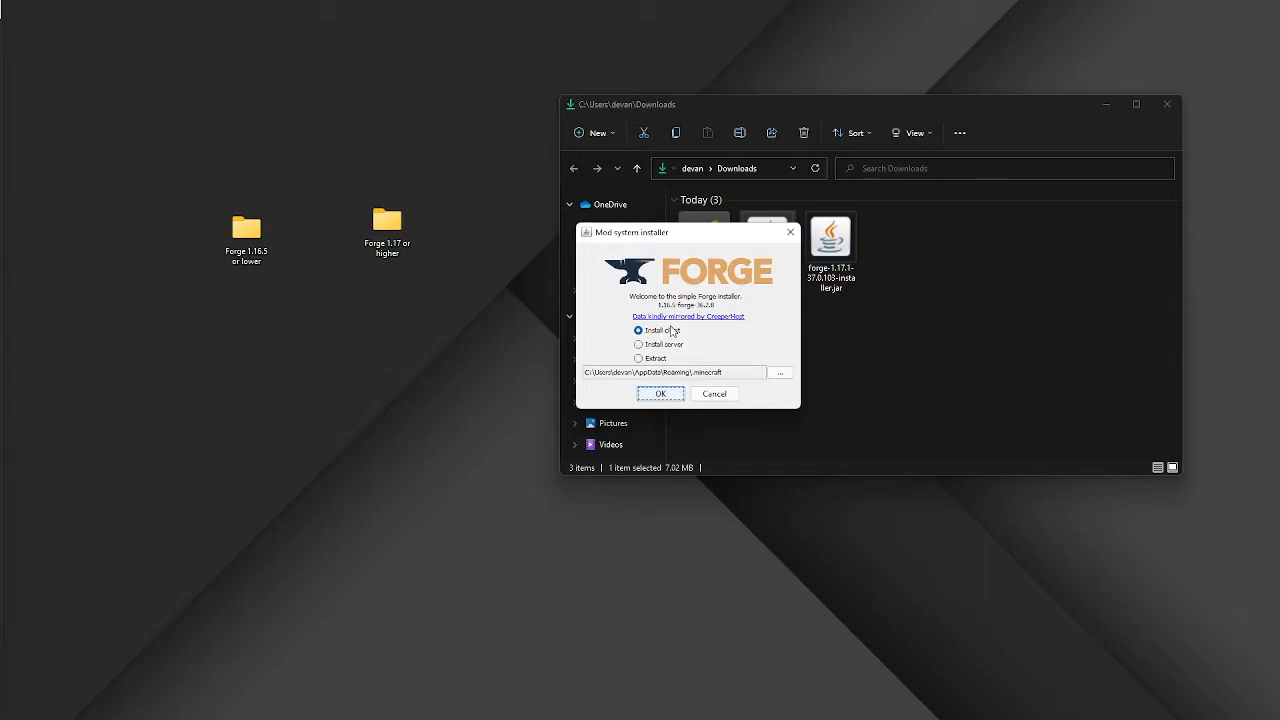
left_click(664, 344)
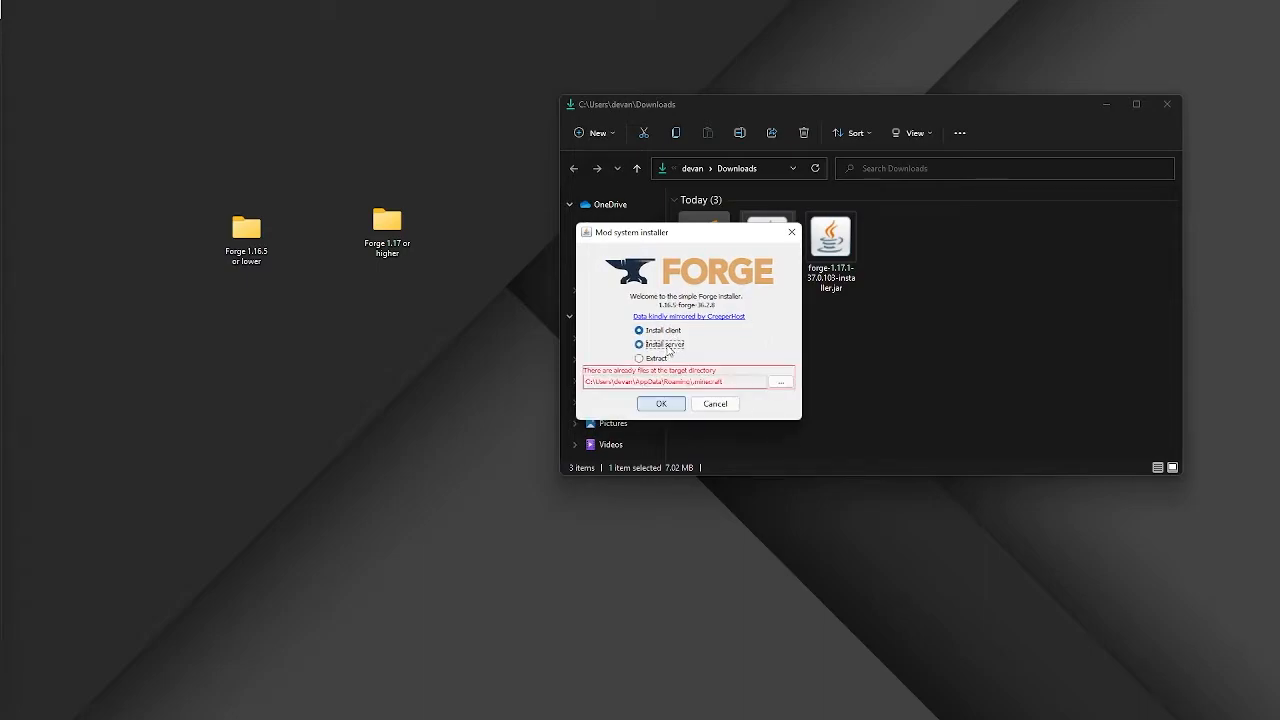
left_click(790, 385)
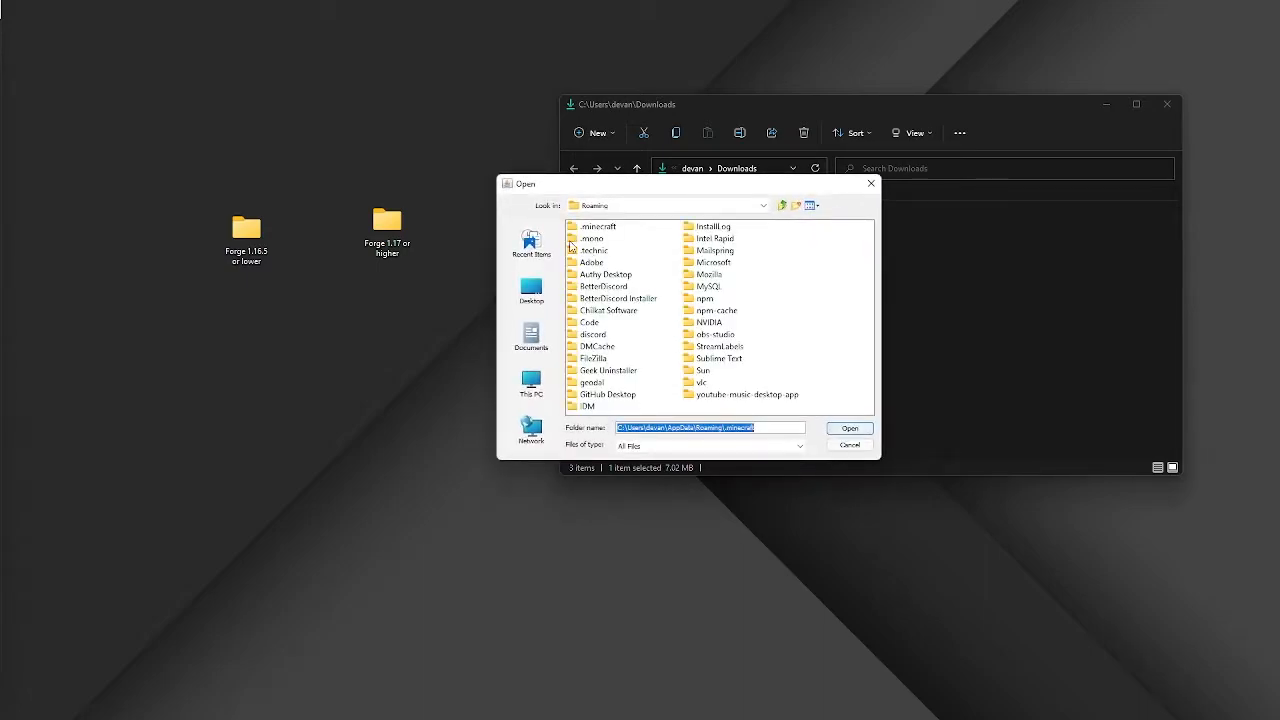
left_click(531, 290)
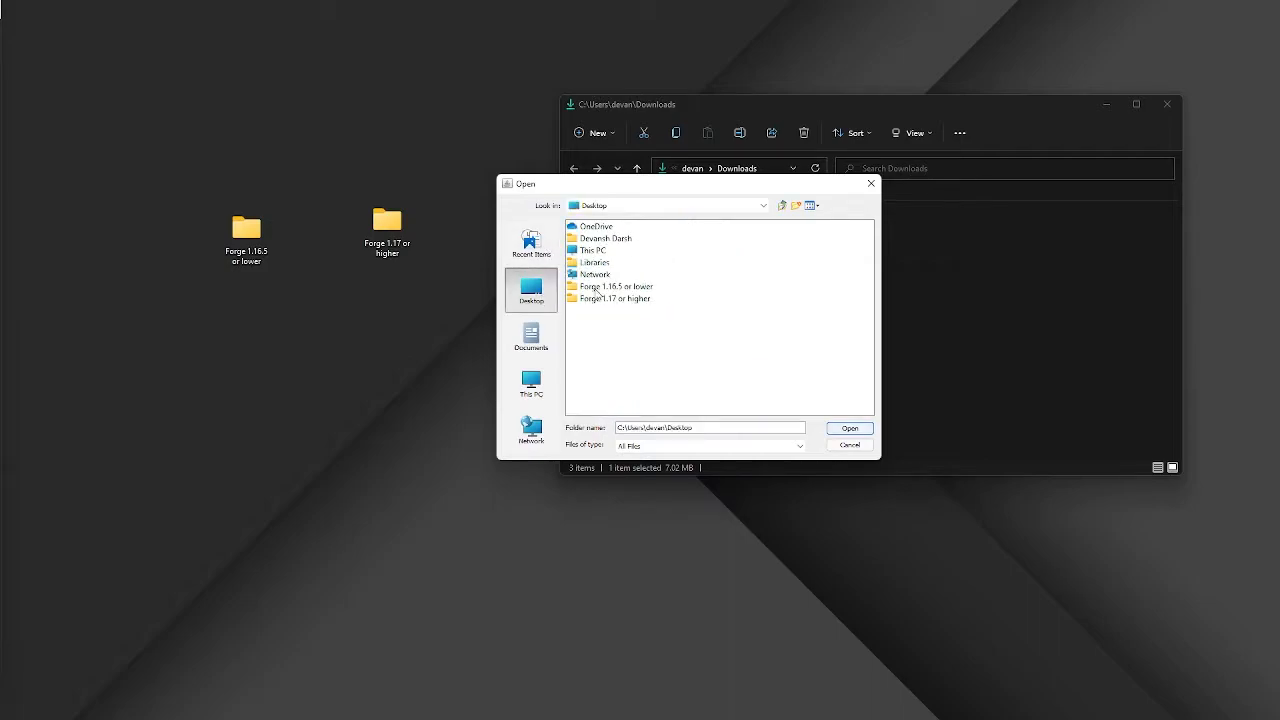
left_click(597, 288)
left_click_drag(697, 194, 643, 351)
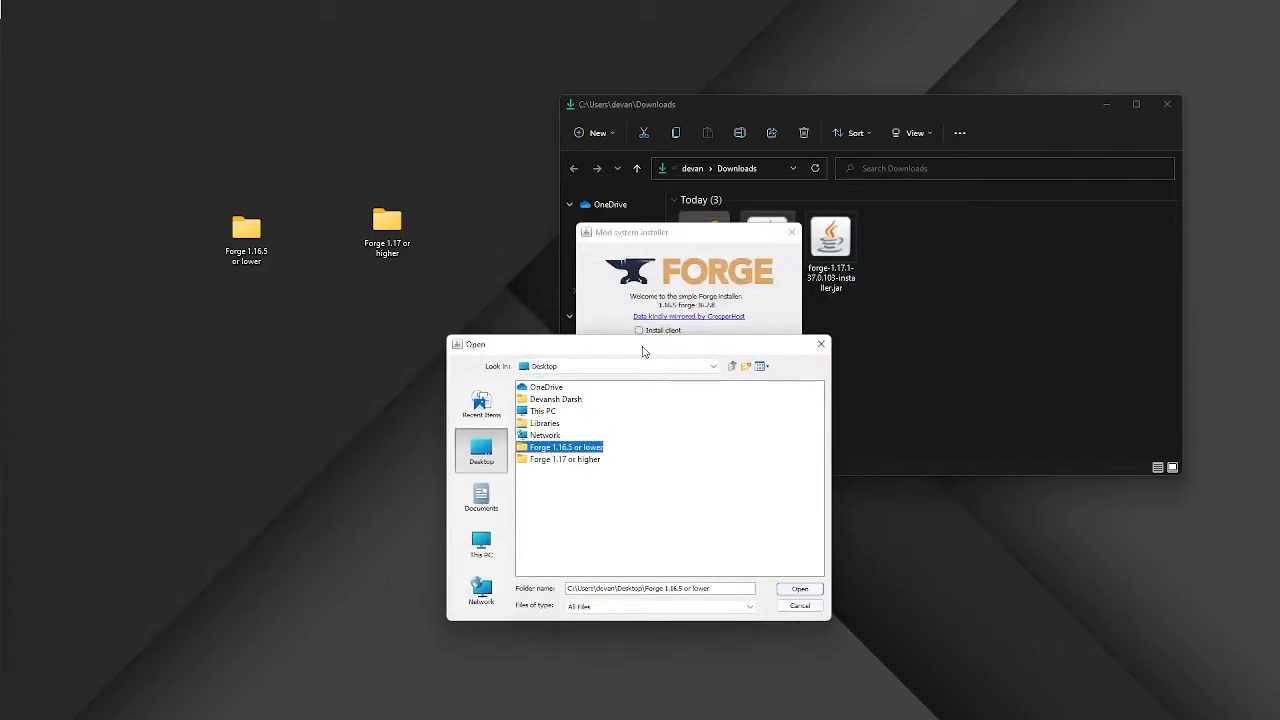
left_click(782, 593)
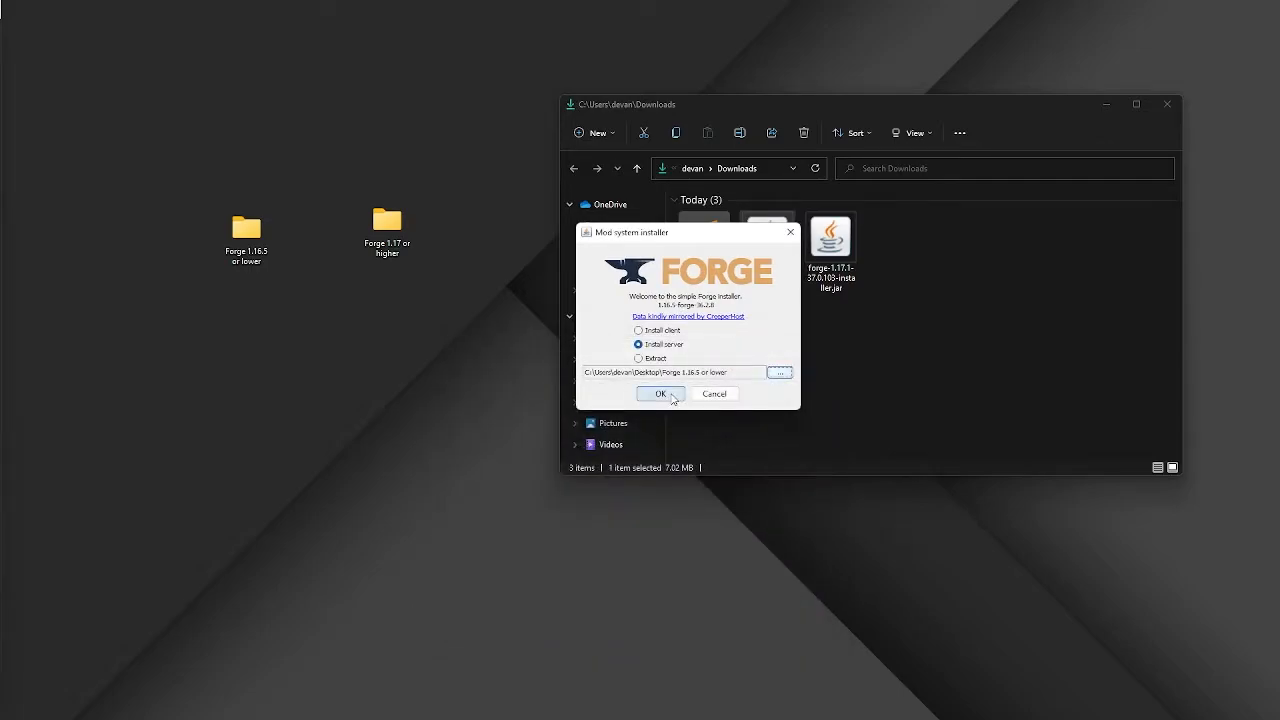
left_click(662, 394)
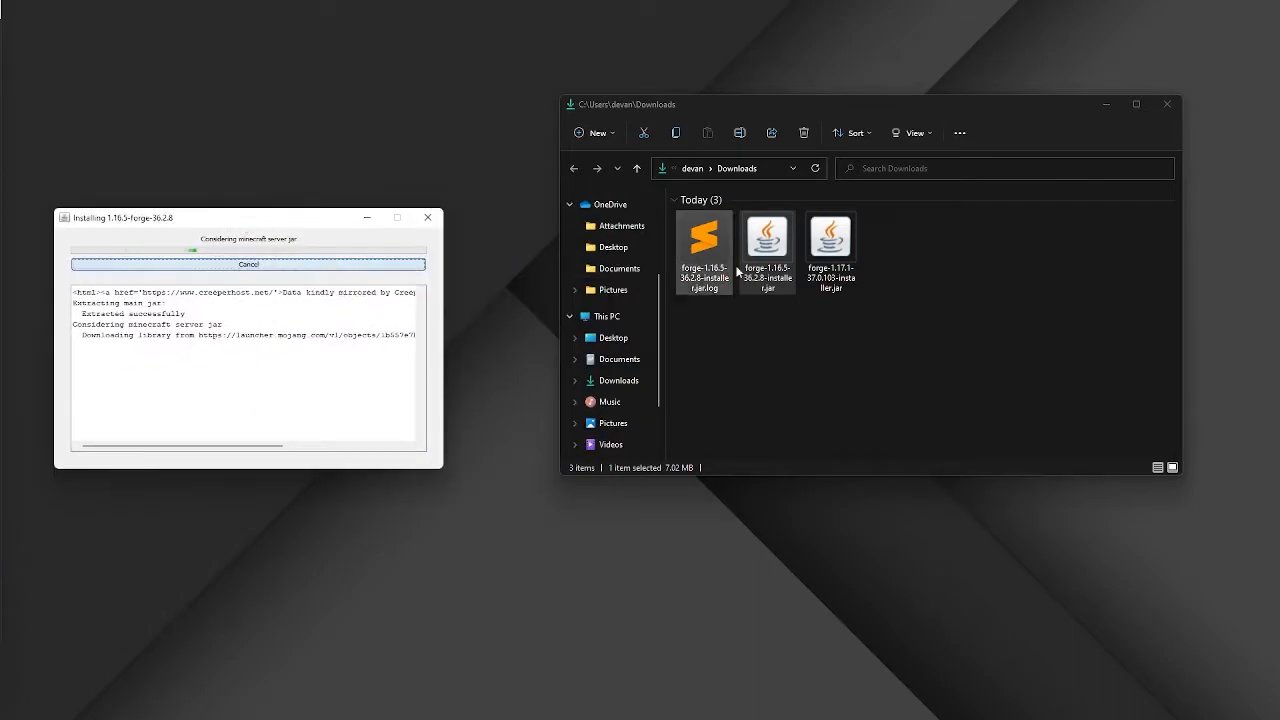
Run the Forge 1.17.1 installer and install the server into the desktop folder 'Forge 1.17 or higher'
double_click(830, 258)
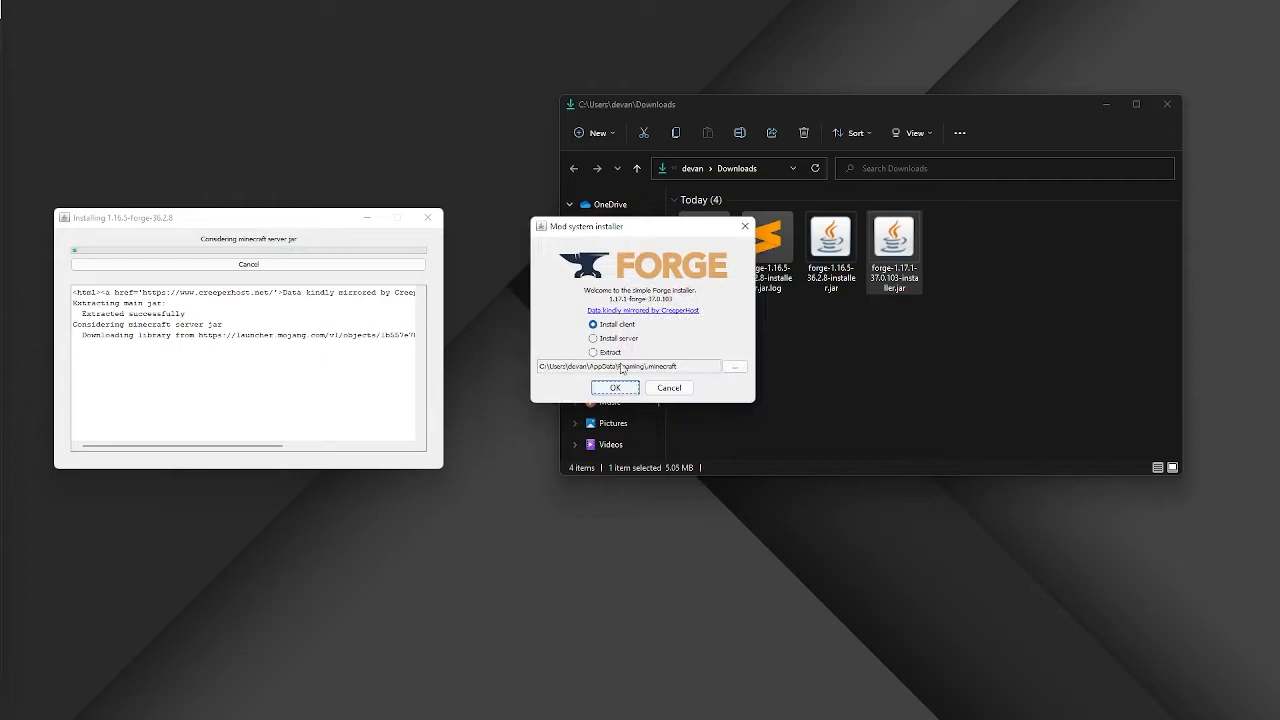
left_click(624, 338)
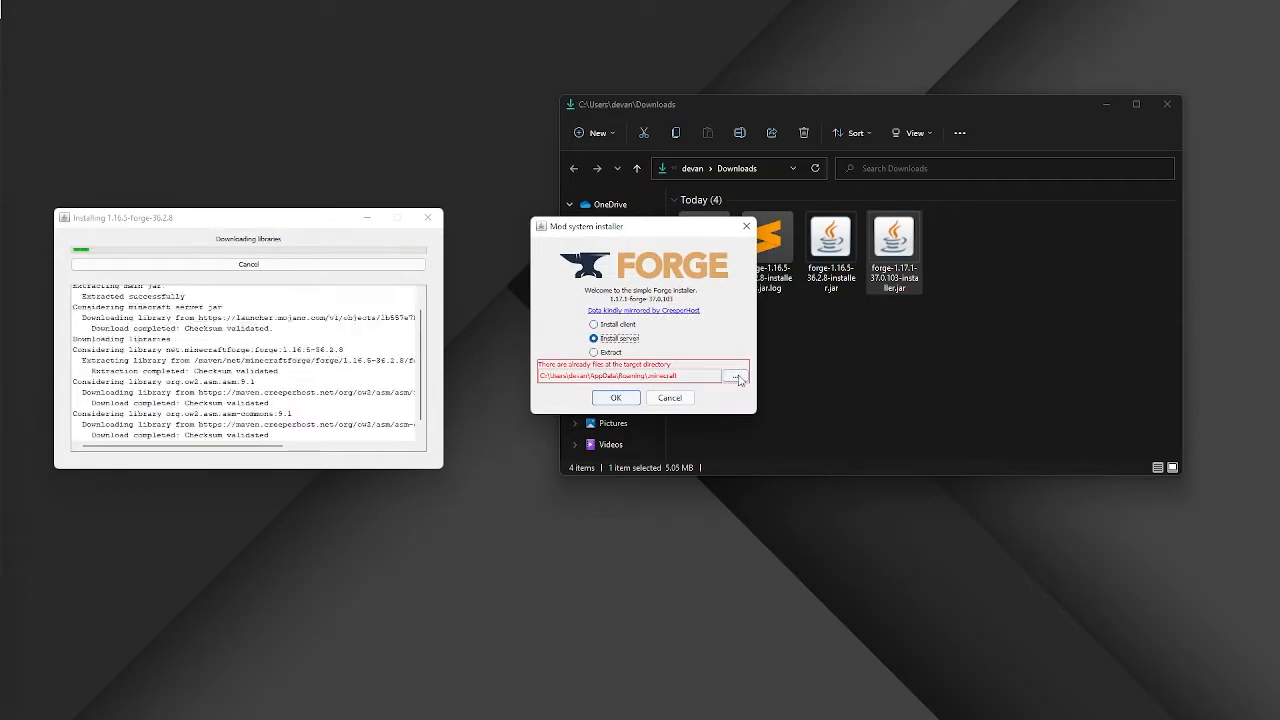
left_click(735, 376)
left_click(486, 283)
left_click(570, 292)
left_click(804, 423)
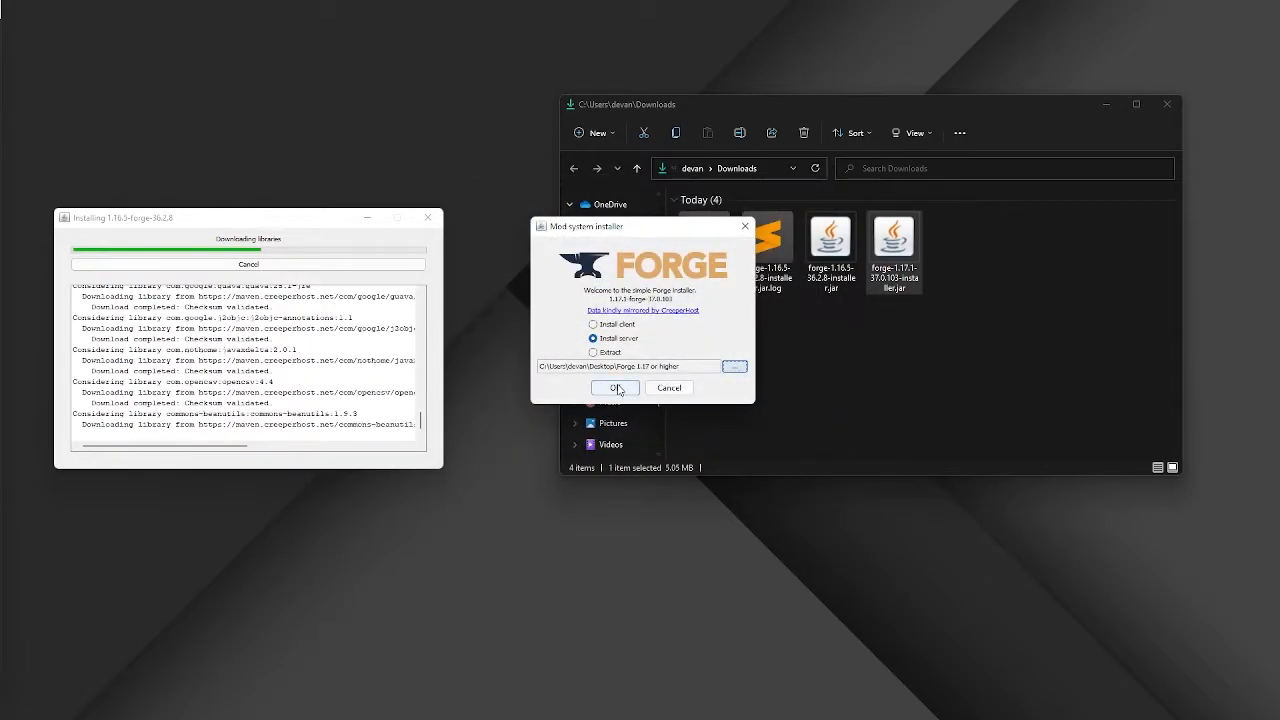
left_click(617, 388)
Dismiss the completion messages of both Forge server installations
left_click_drag(663, 233, 1009, 213)
left_click(1149, 121)
left_click(1106, 104)
left_click(438, 272)
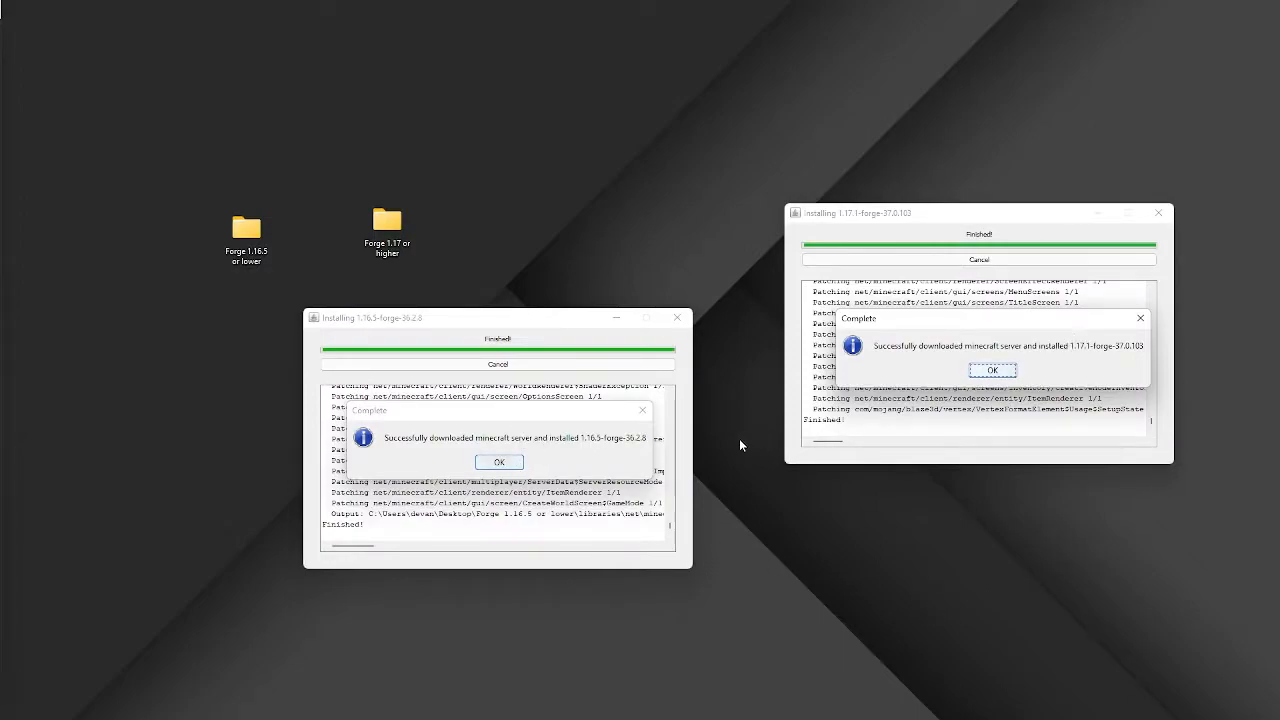
left_click(500, 464)
left_click(988, 372)
Open both Forge server folders and place their windows side by side
left_click_drag(392, 221, 681, 229)
double_click(677, 238)
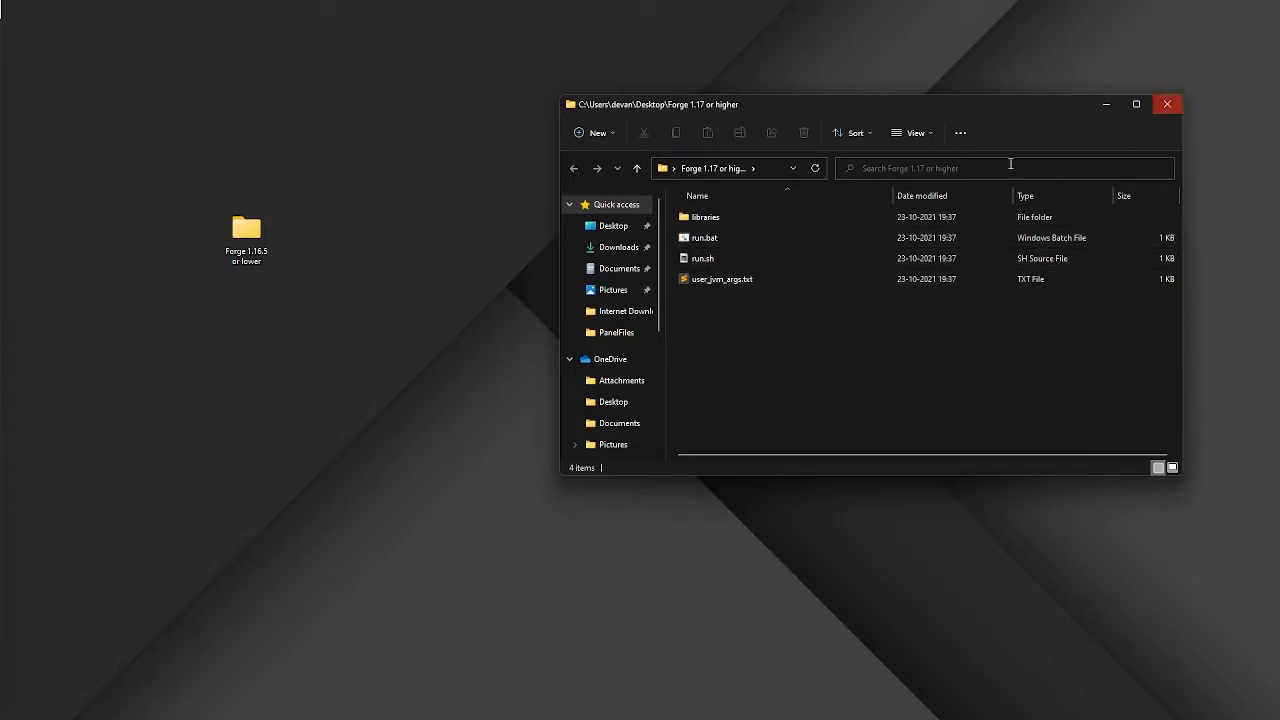
double_click(246, 235)
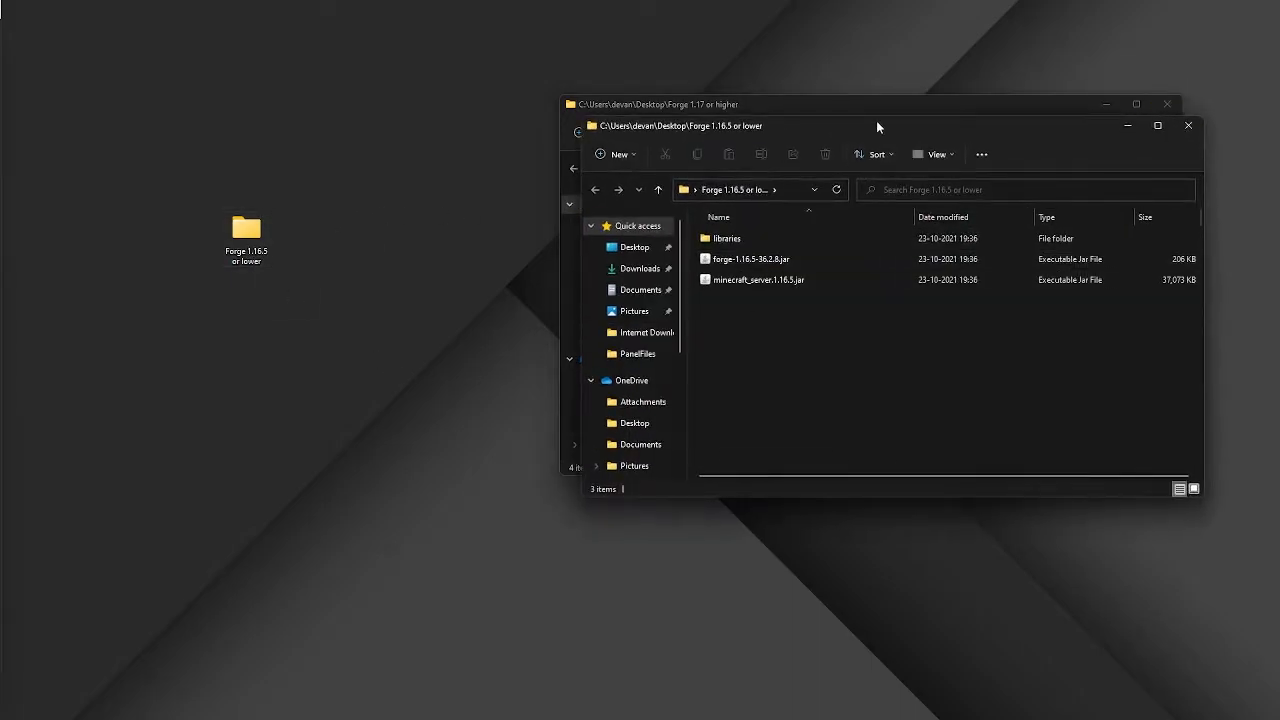
left_click_drag(877, 126, 406, 199)
left_click_drag(925, 117, 1045, 189)
left_click_drag(569, 202, 506, 179)
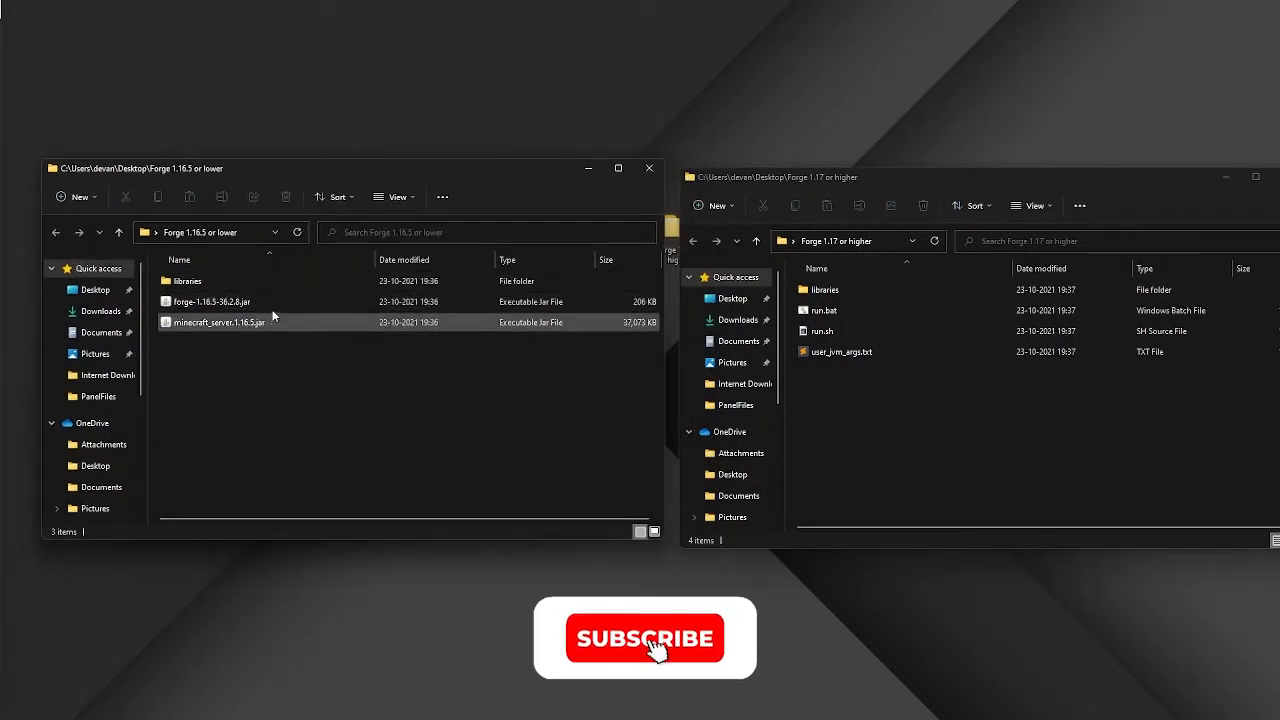
left_click_drag(948, 180, 920, 214)
left_click(790, 357)
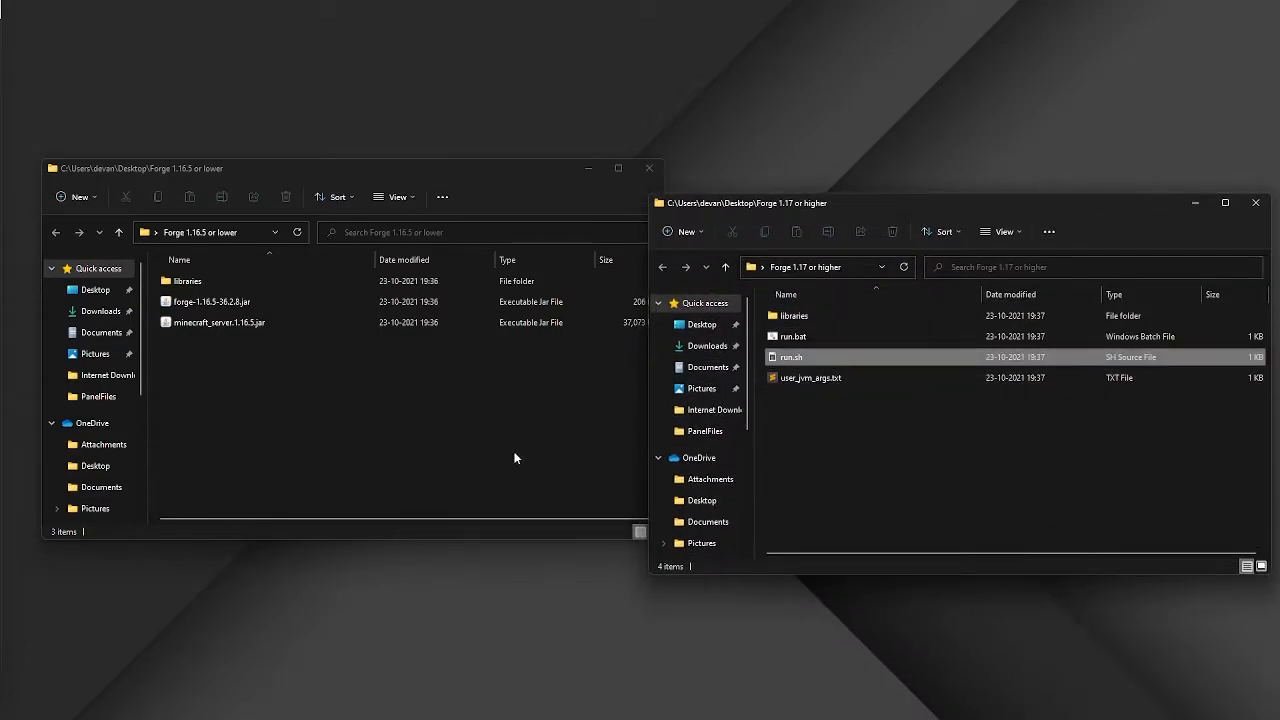
left_click(557, 453)
left_click_drag(306, 170, 351, 202)
left_click(268, 261)
left_click(332, 408)
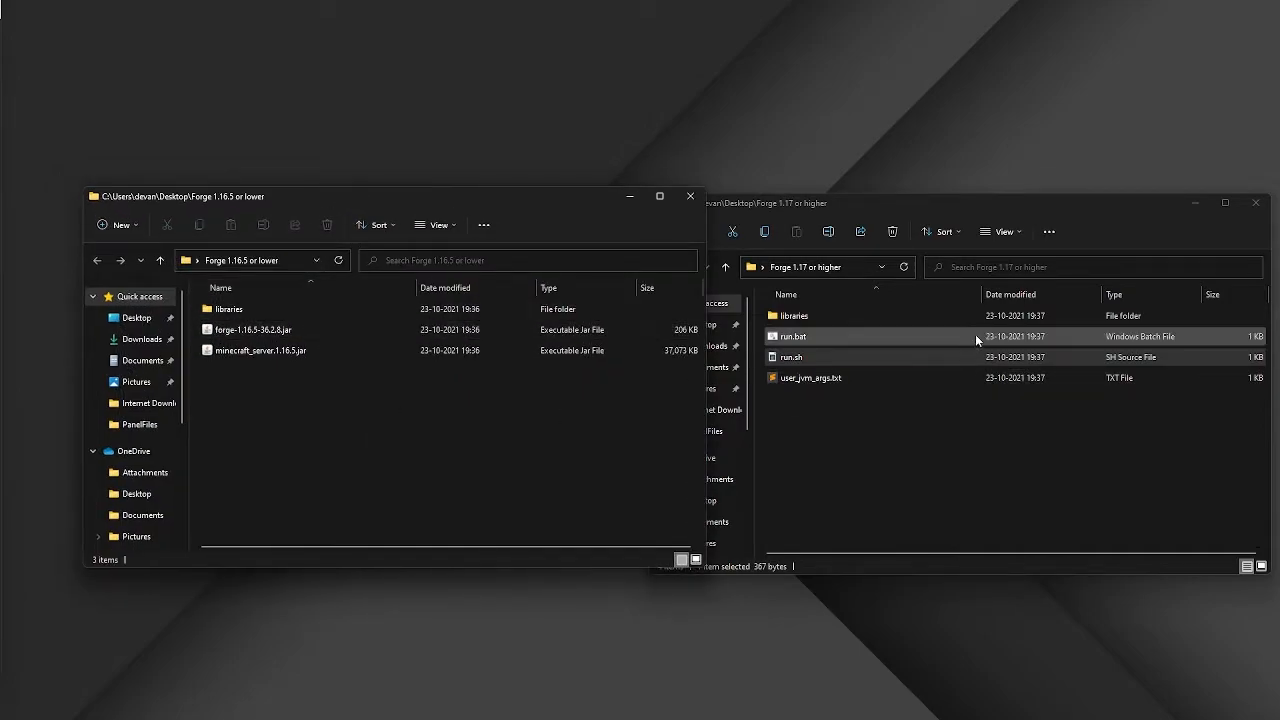
left_click(885, 432)
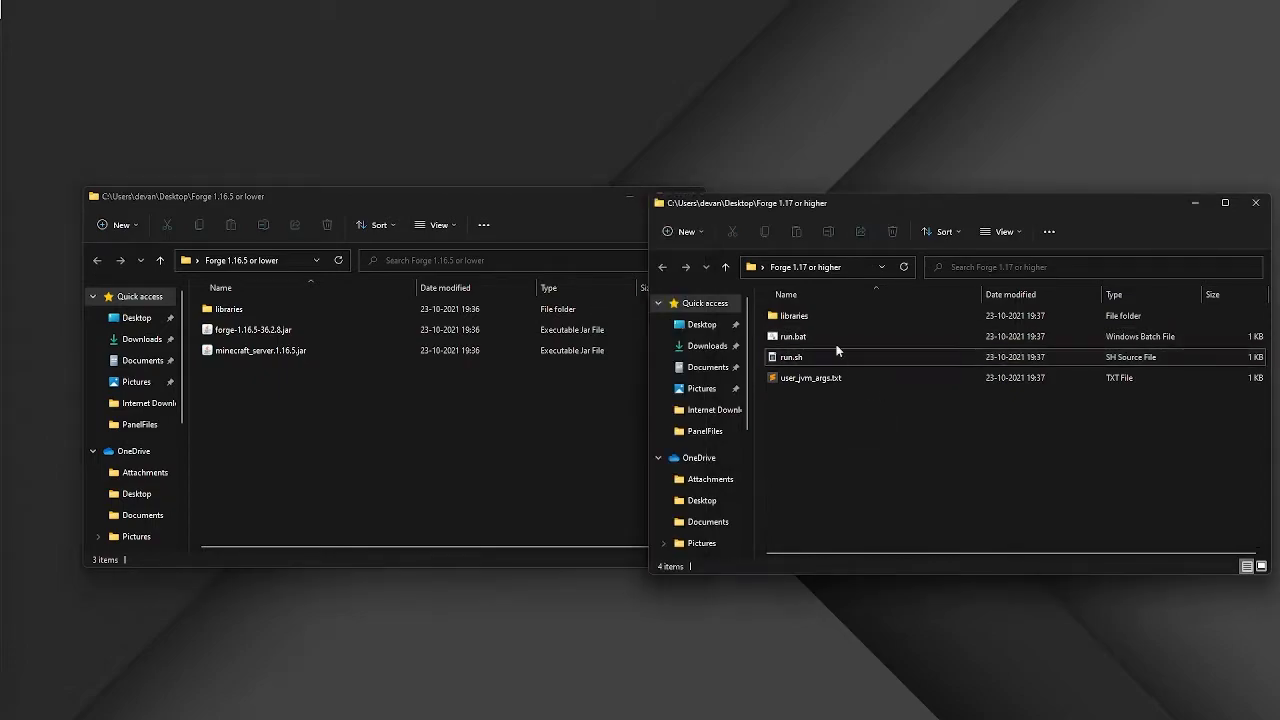
Rename forge-1.16.5-36.2.8.jar in the 'Forge 1.16.5 or lower' folder to server.jar
left_click(317, 330)
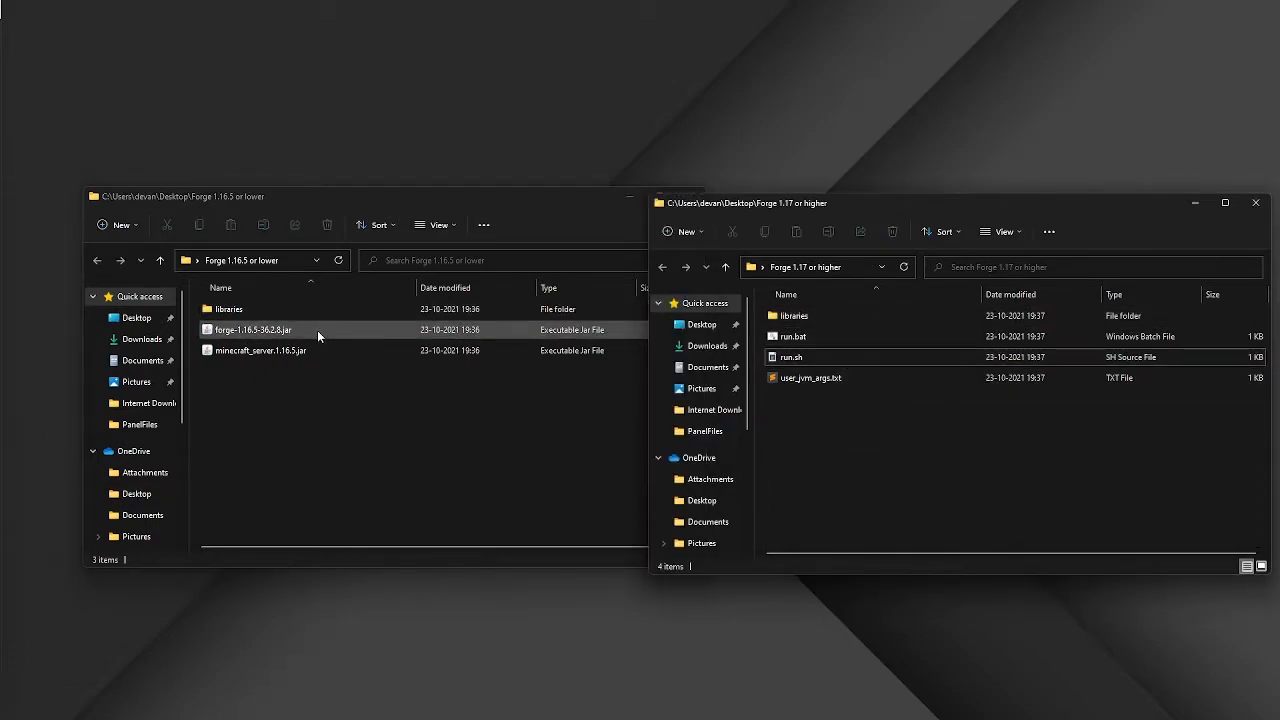
left_click_drag(393, 206, 348, 198)
left_click(206, 333)
left_click(247, 386)
left_click(247, 386)
left_click(233, 332)
key("F2")
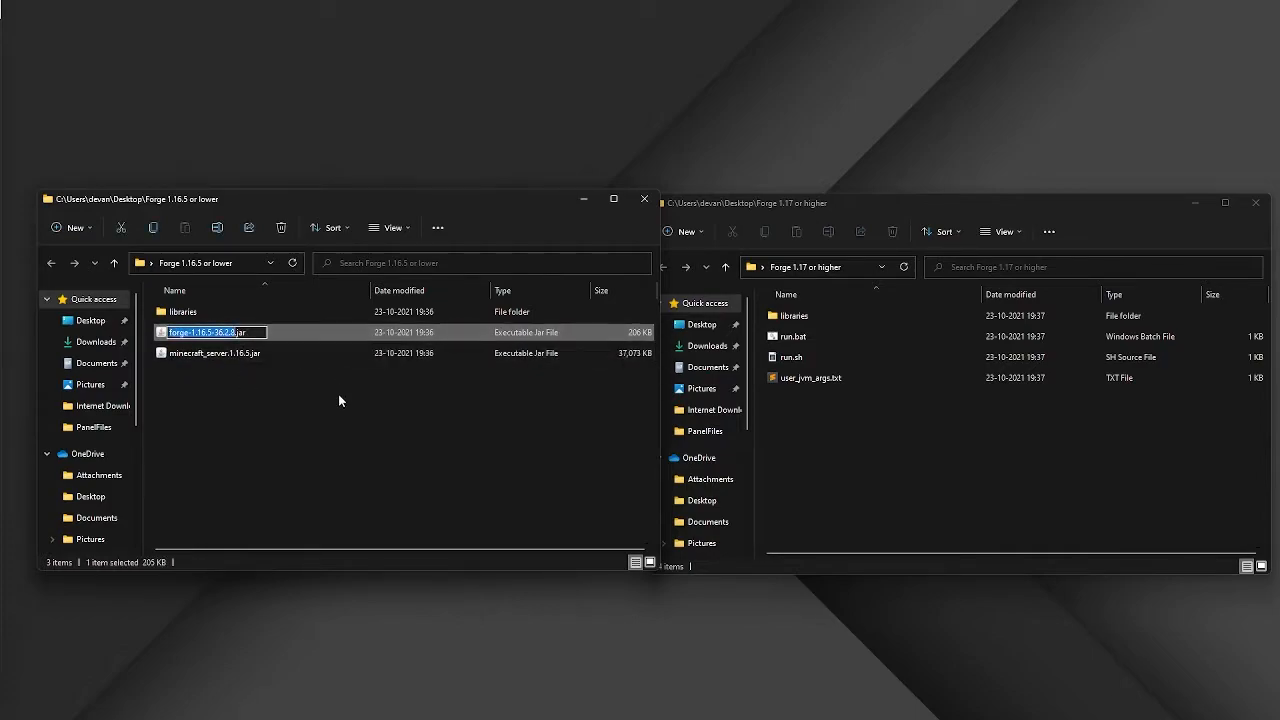
type("server")
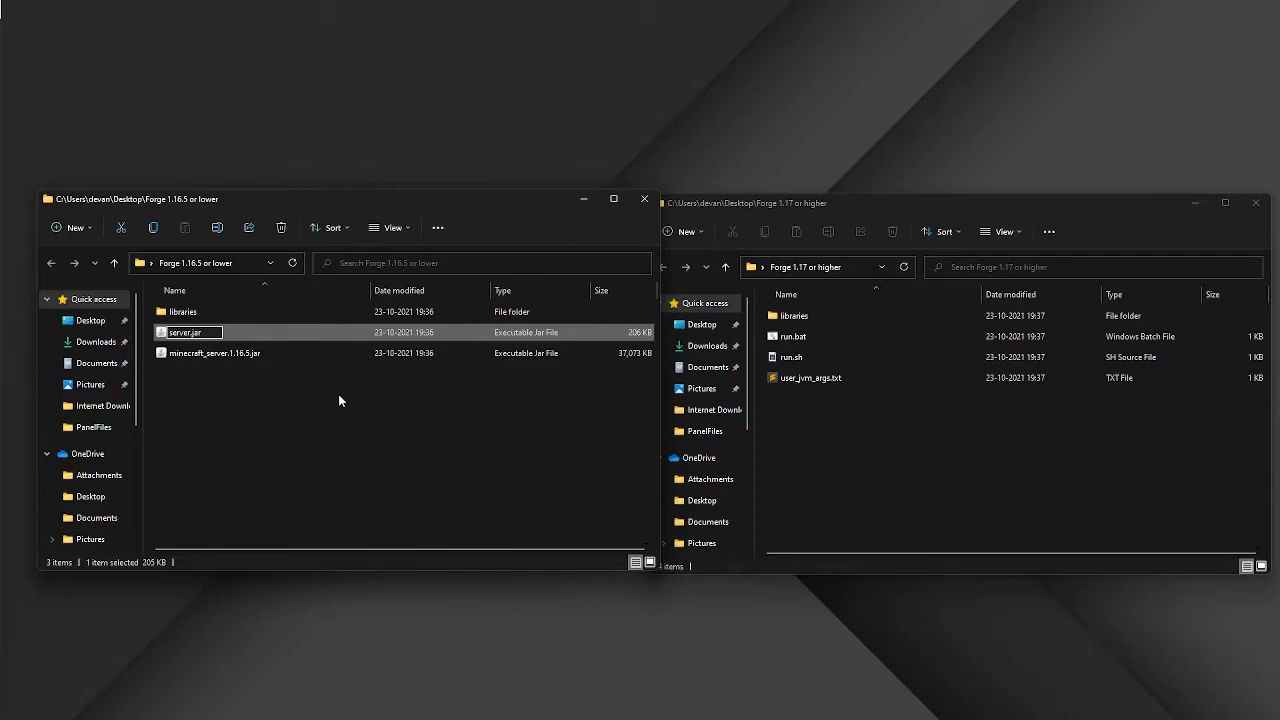
key("Return")
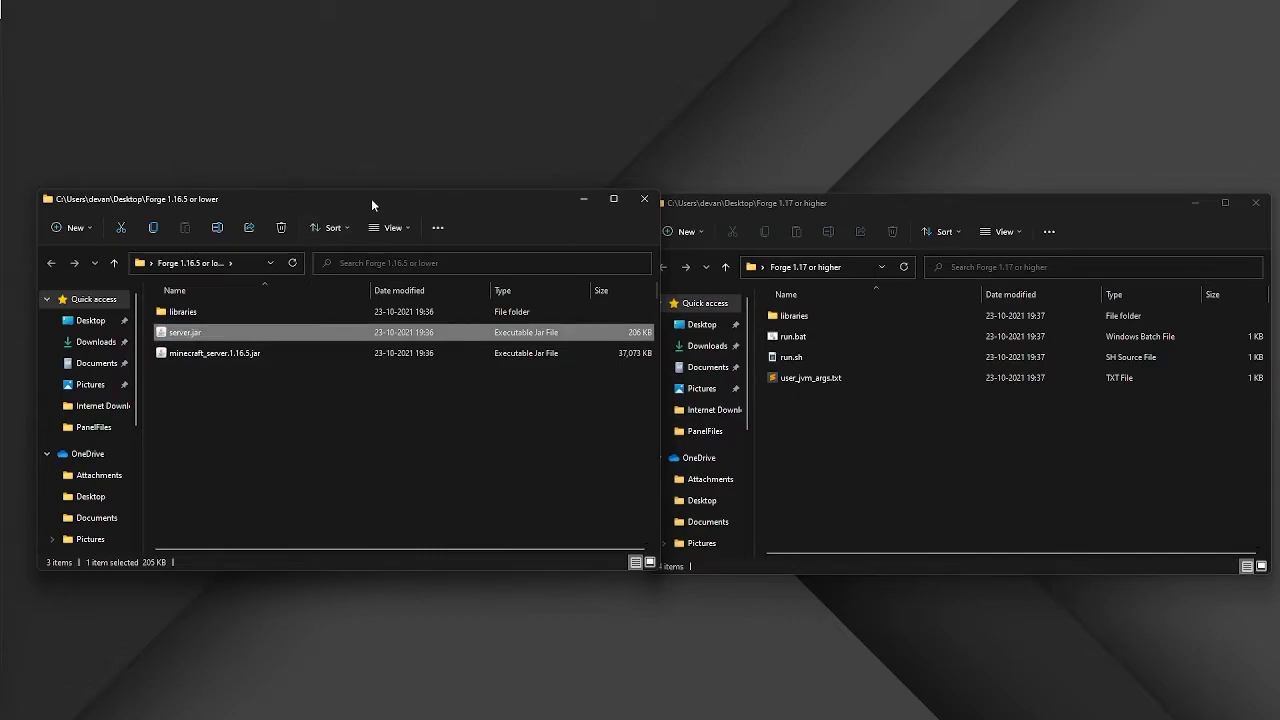
Launch SFTP from the Forge & Mods server settings, always opening sftp links with WinSCP
left_click_drag(372, 199, 348, 199)
left_click_drag(828, 208, 830, 196)
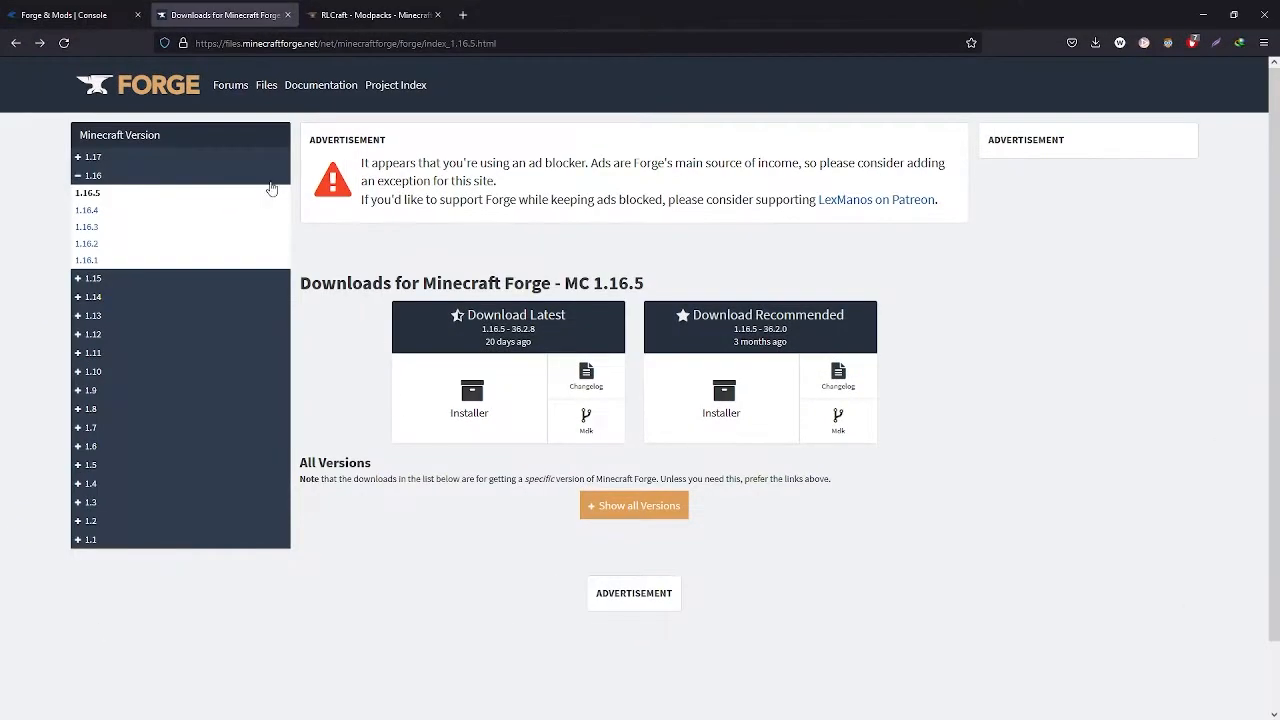
left_click(120, 15)
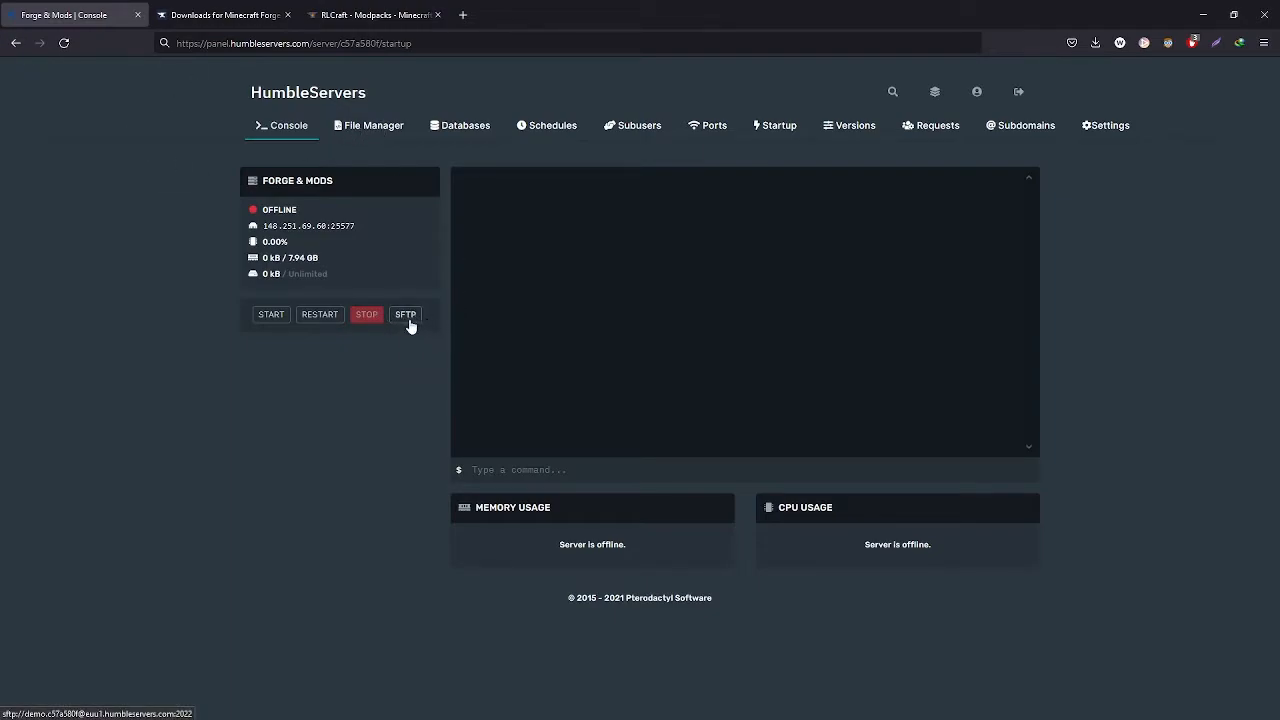
left_click(1115, 126)
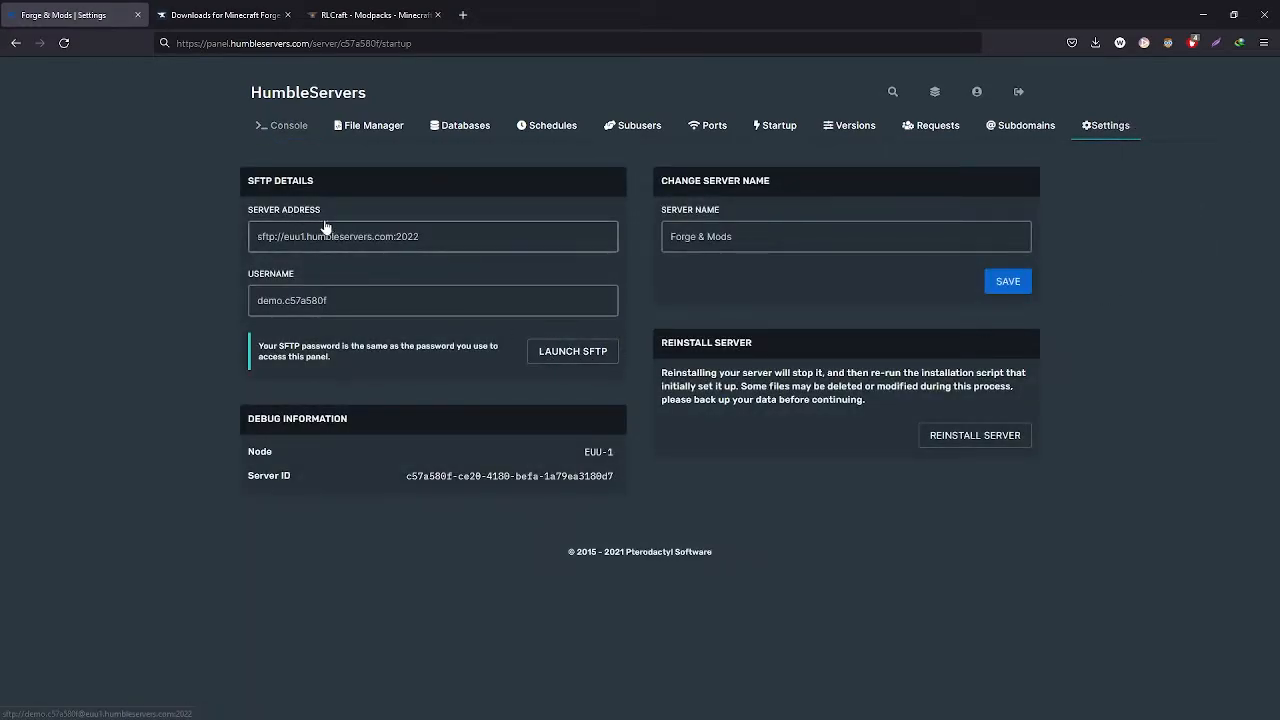
left_click(556, 356)
left_click(564, 116)
left_click(668, 143)
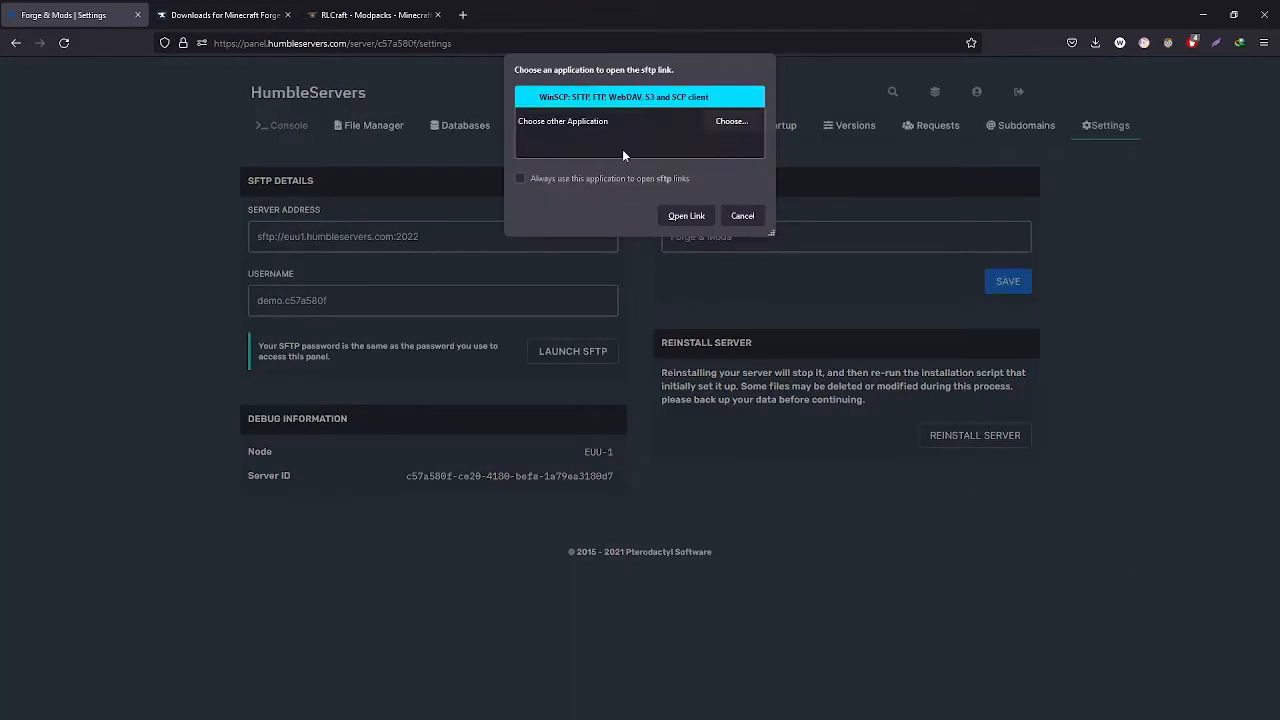
left_click(561, 179)
left_click(688, 216)
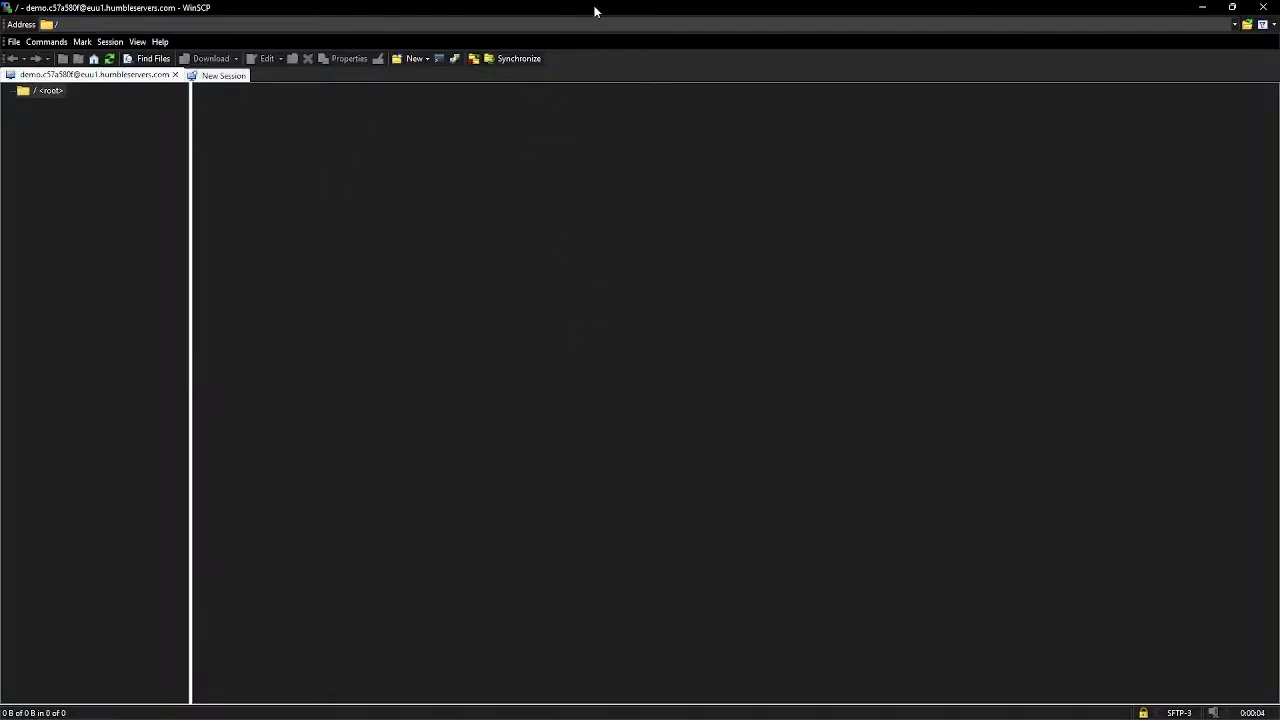
Upload the Forge 1.16.5 server files into the server's root directory in WinSCP
double_click(594, 11)
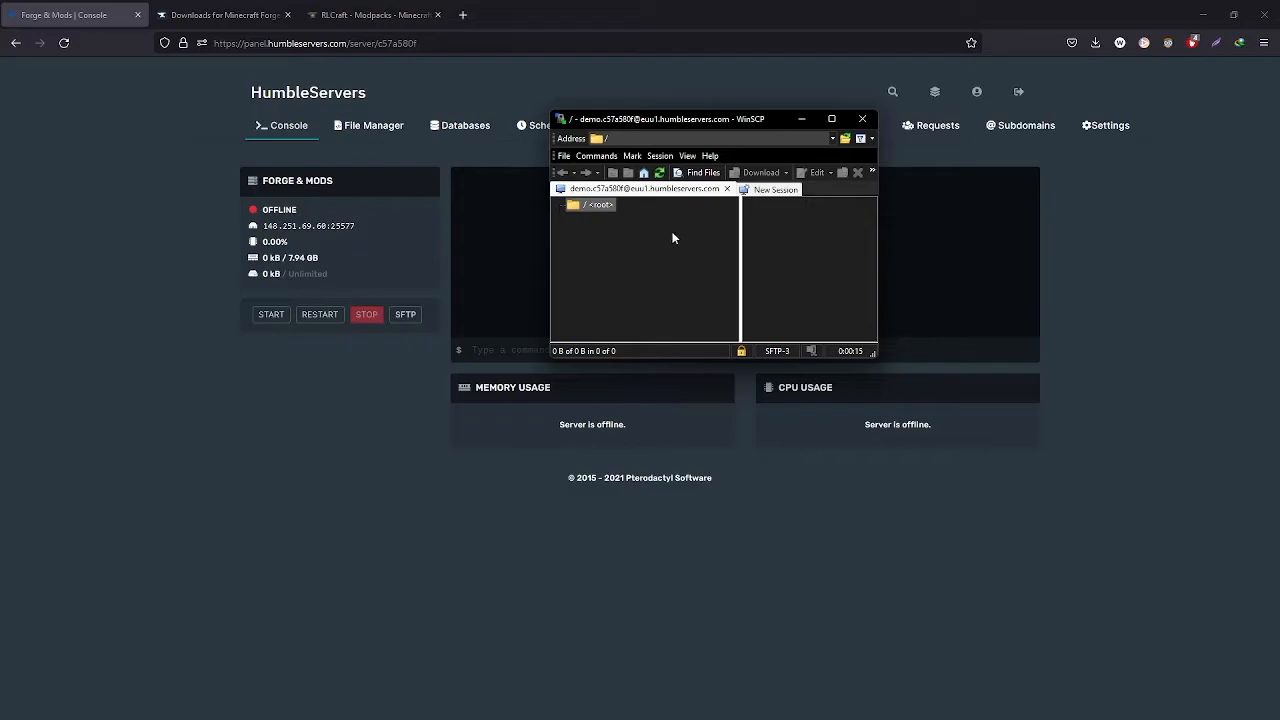
left_click_drag(872, 281, 1110, 290)
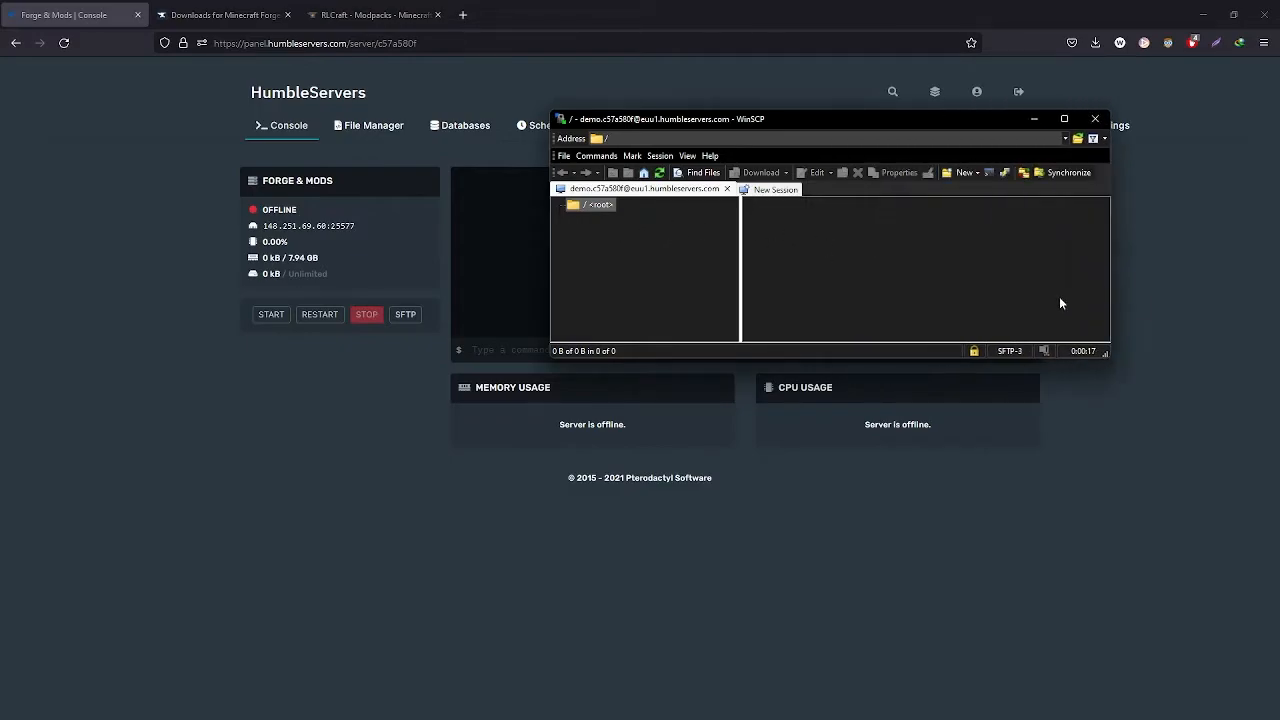
left_click_drag(853, 124, 720, 132)
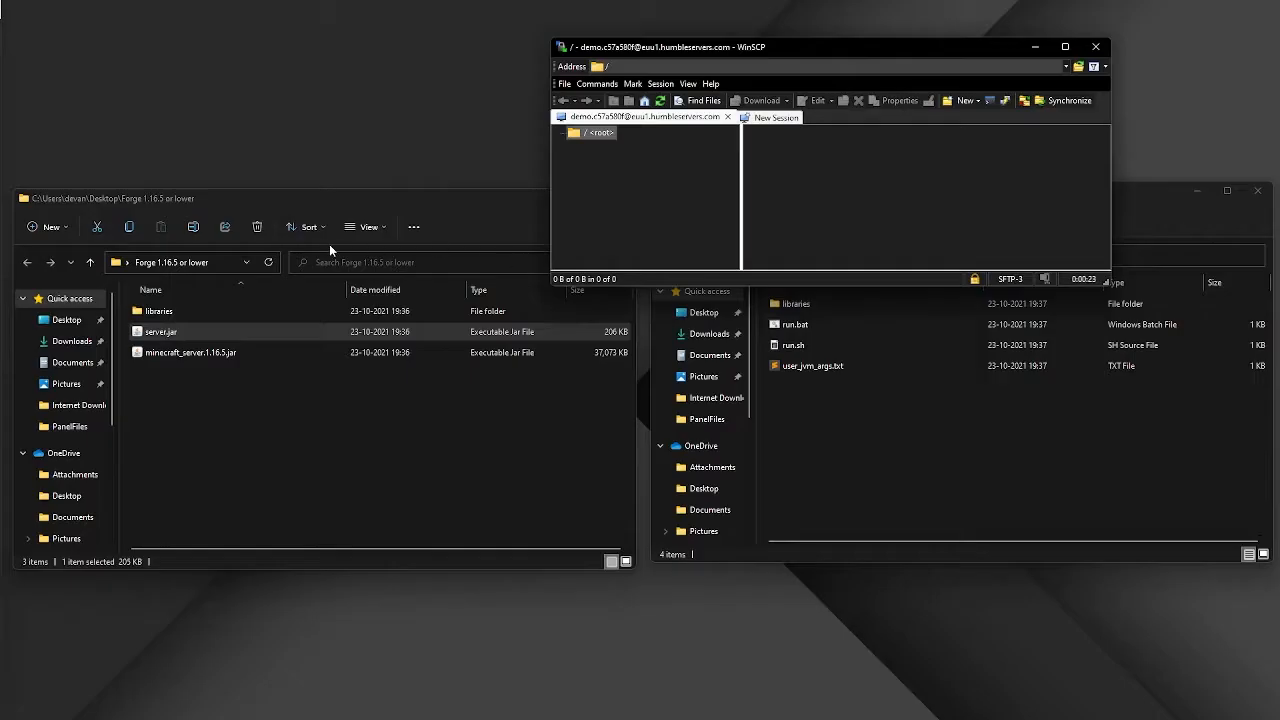
left_click_drag(255, 150, 255, 241)
left_click(249, 484)
left_click_drag(209, 446, 841, 271)
left_click_drag(921, 213, 921, 213)
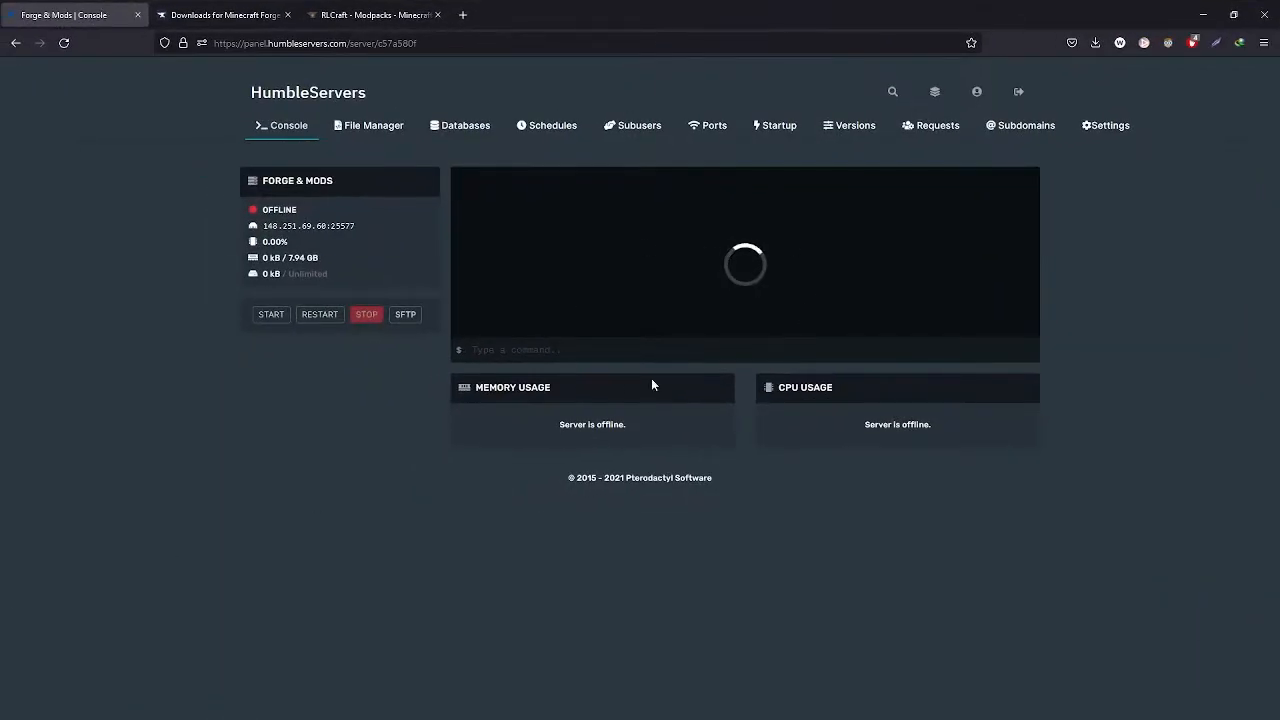
Start the Forge & Mods server from the console
left_click(271, 314)
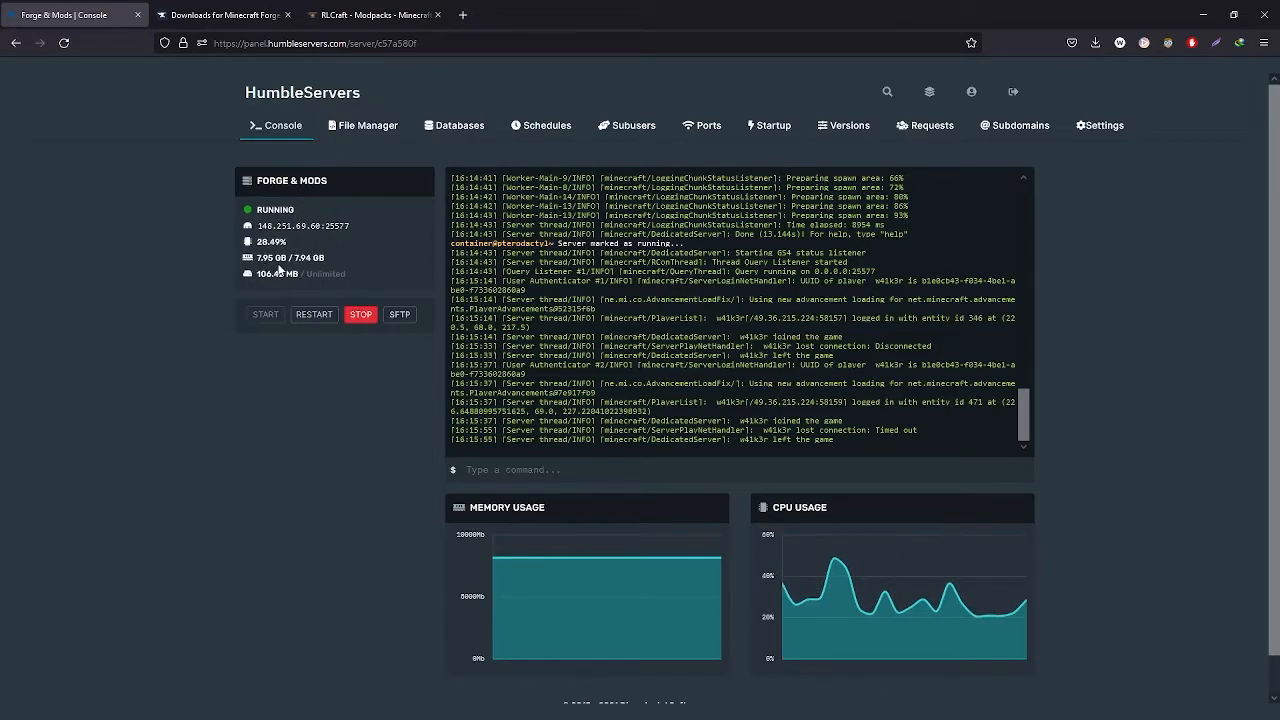
left_click_drag(257, 258, 328, 260)
left_click(321, 272)
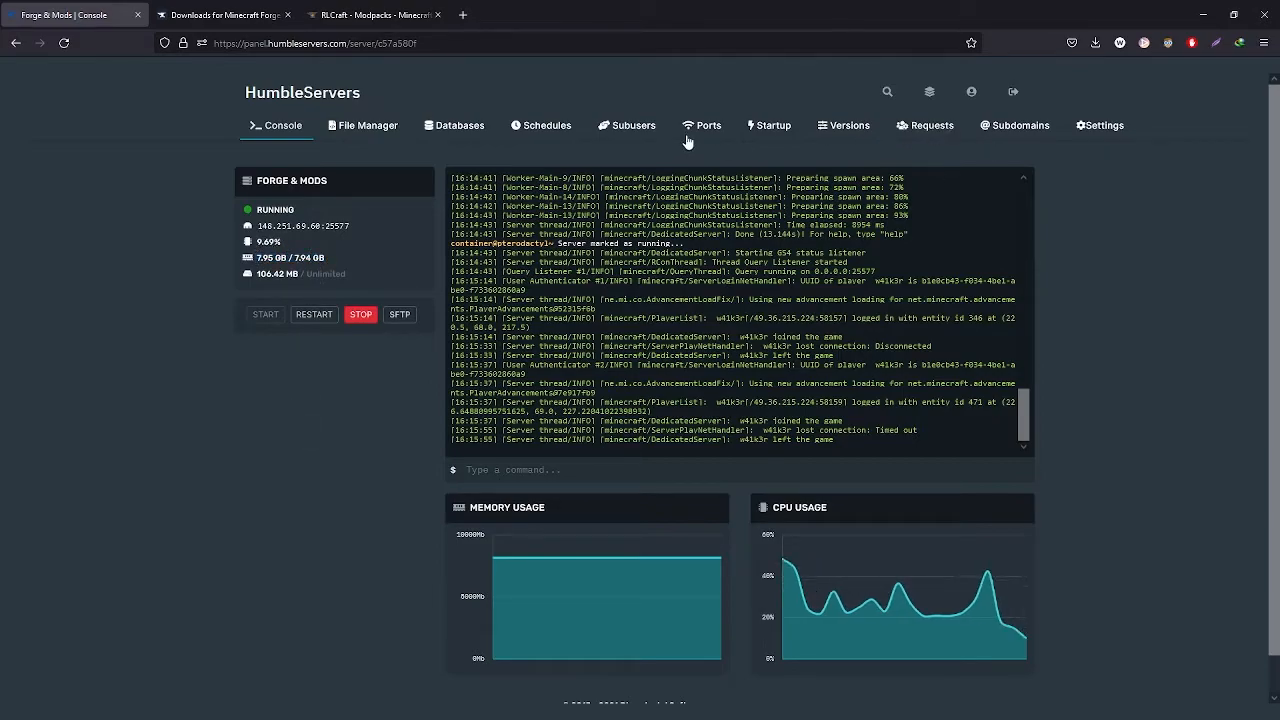
Set the RAM buffer startup variable to 2000 MB and restart the server
left_click(765, 128)
scroll(838, 436, "down", 3)
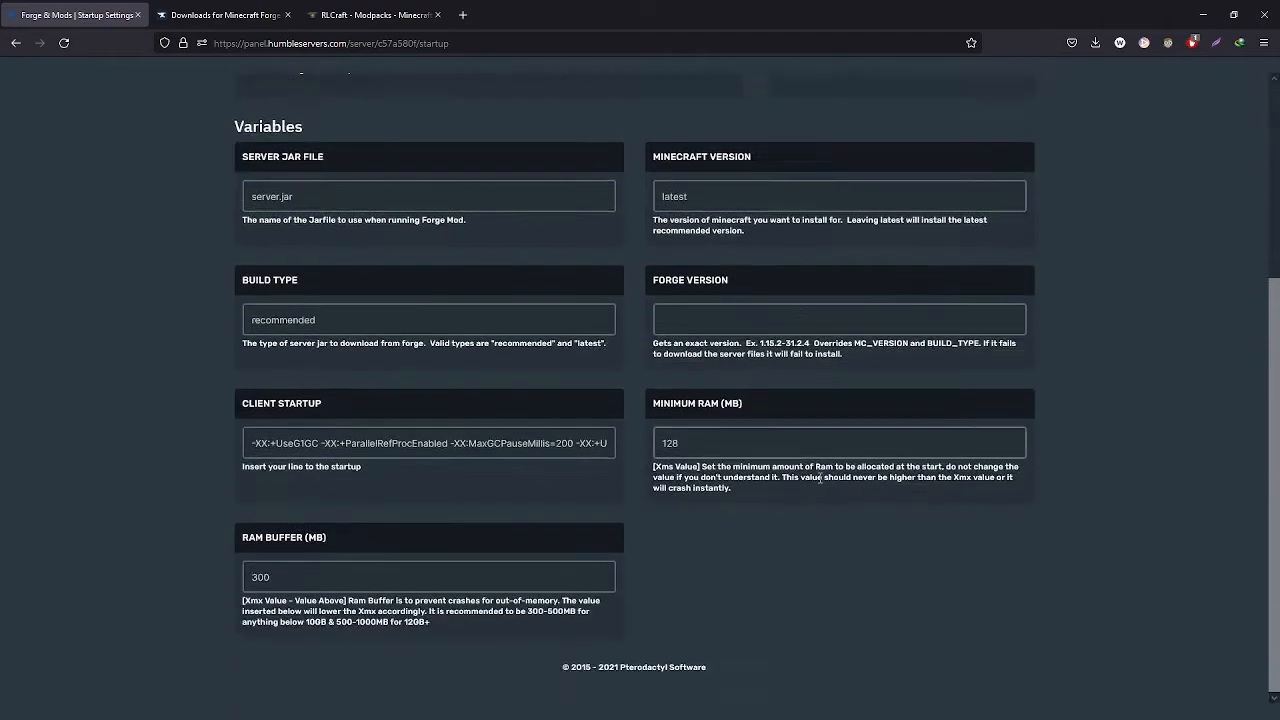
left_click_drag(341, 567, 207, 570)
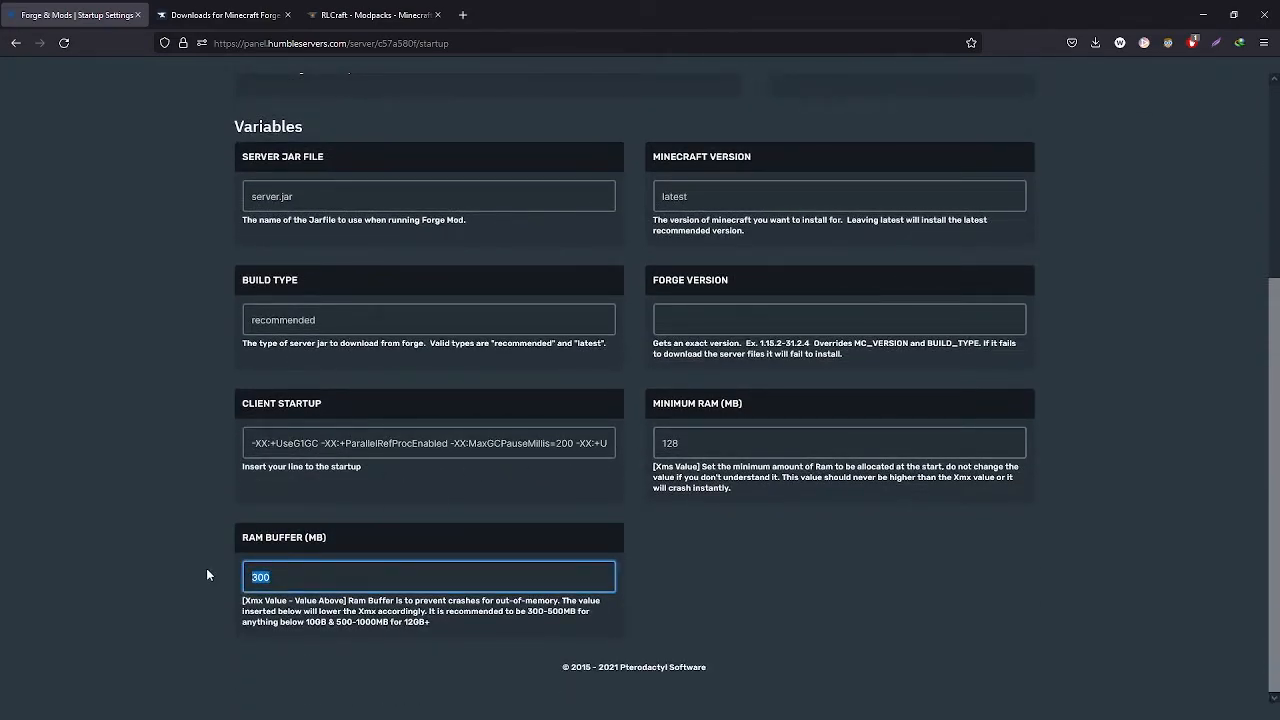
left_click_drag(276, 584, 253, 584)
type("2000")
key("Return")
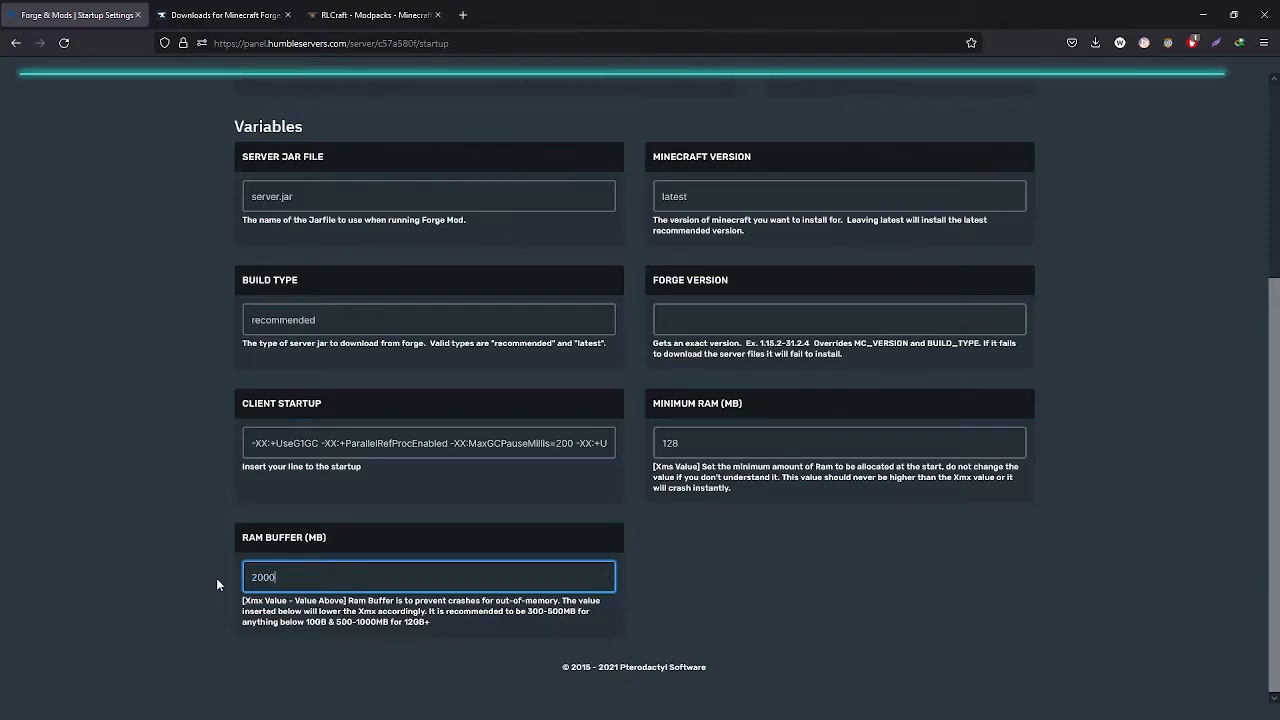
left_click(276, 125)
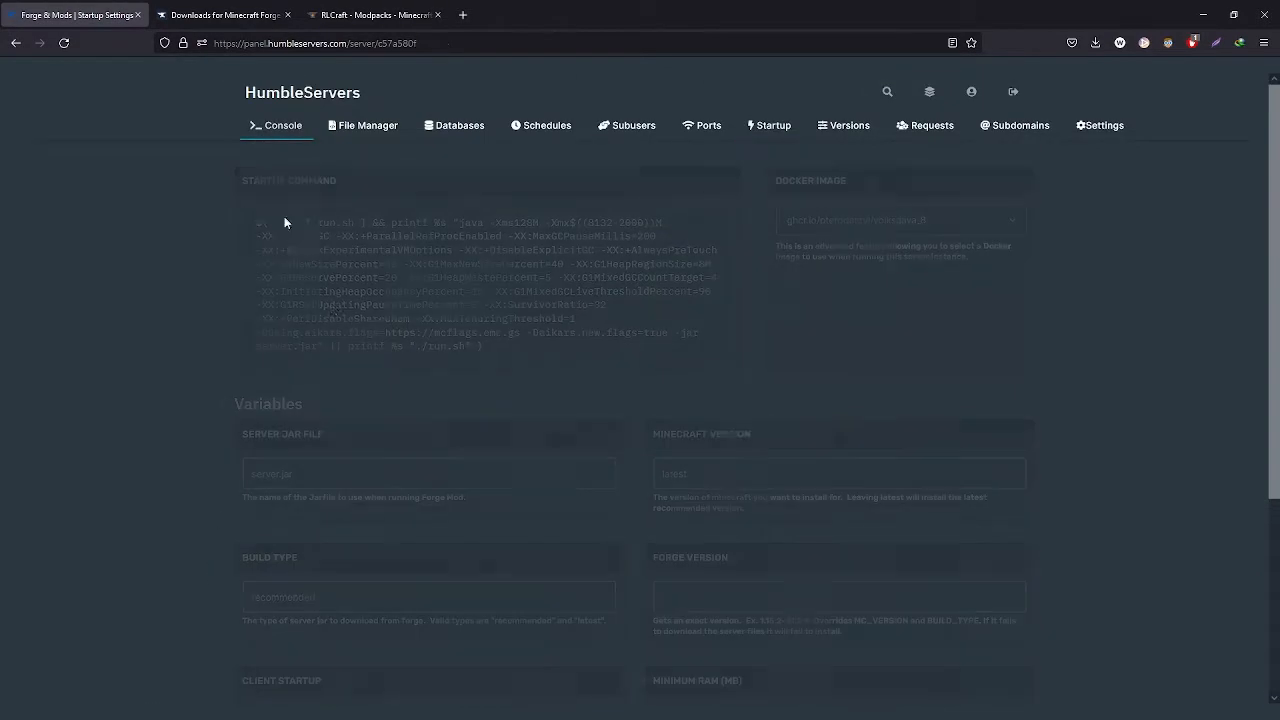
left_click(316, 314)
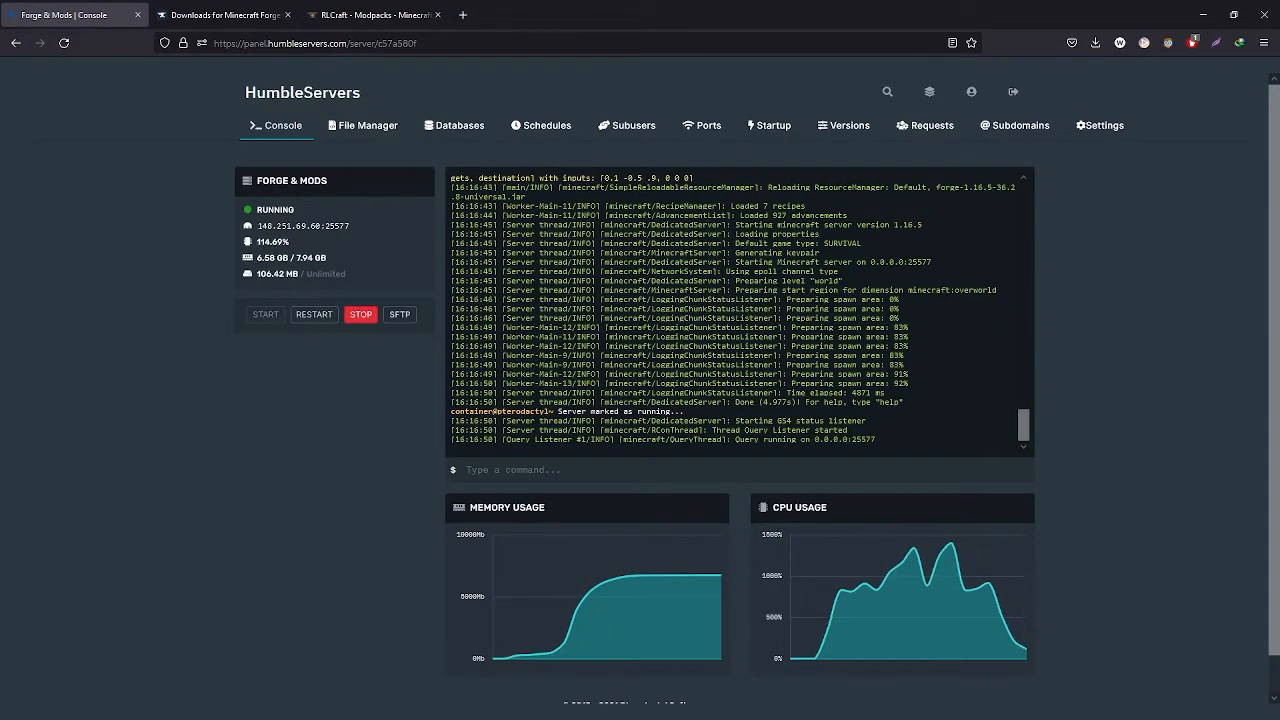
Switch to Minecraft 1.16.5 and join the hosted server from the multiplayer list
key("alt+Tab")
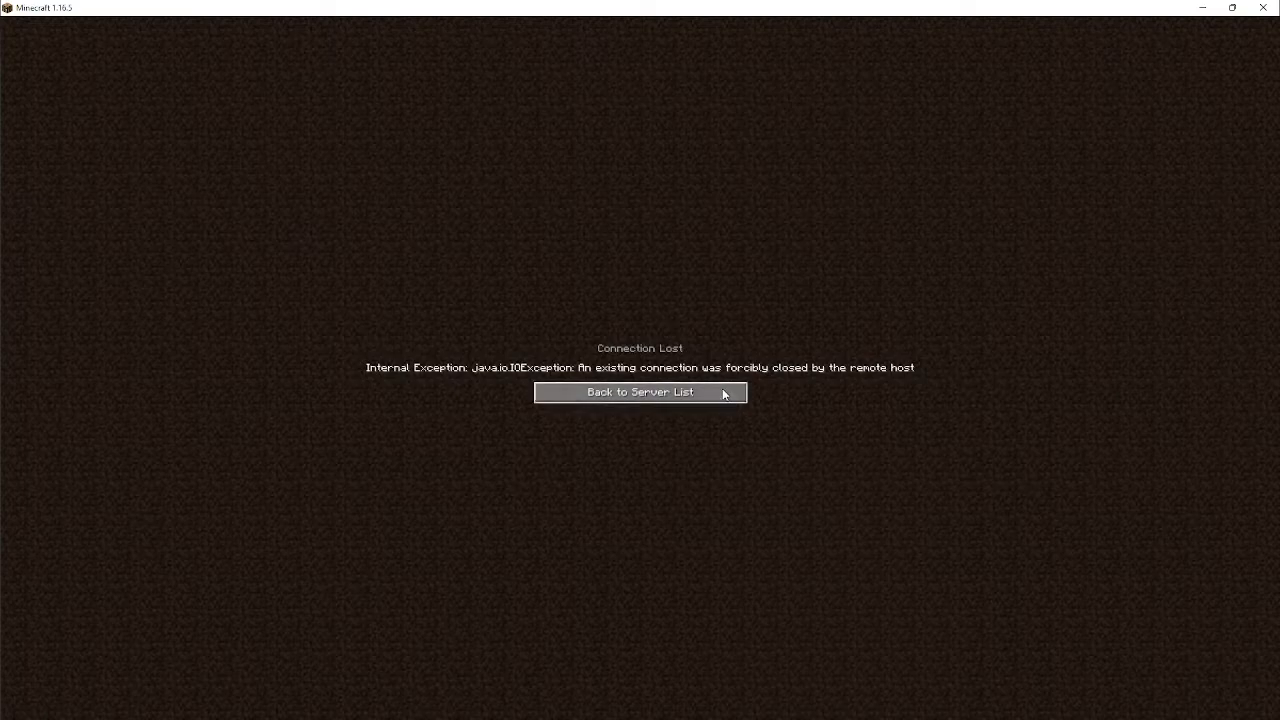
left_click(724, 393)
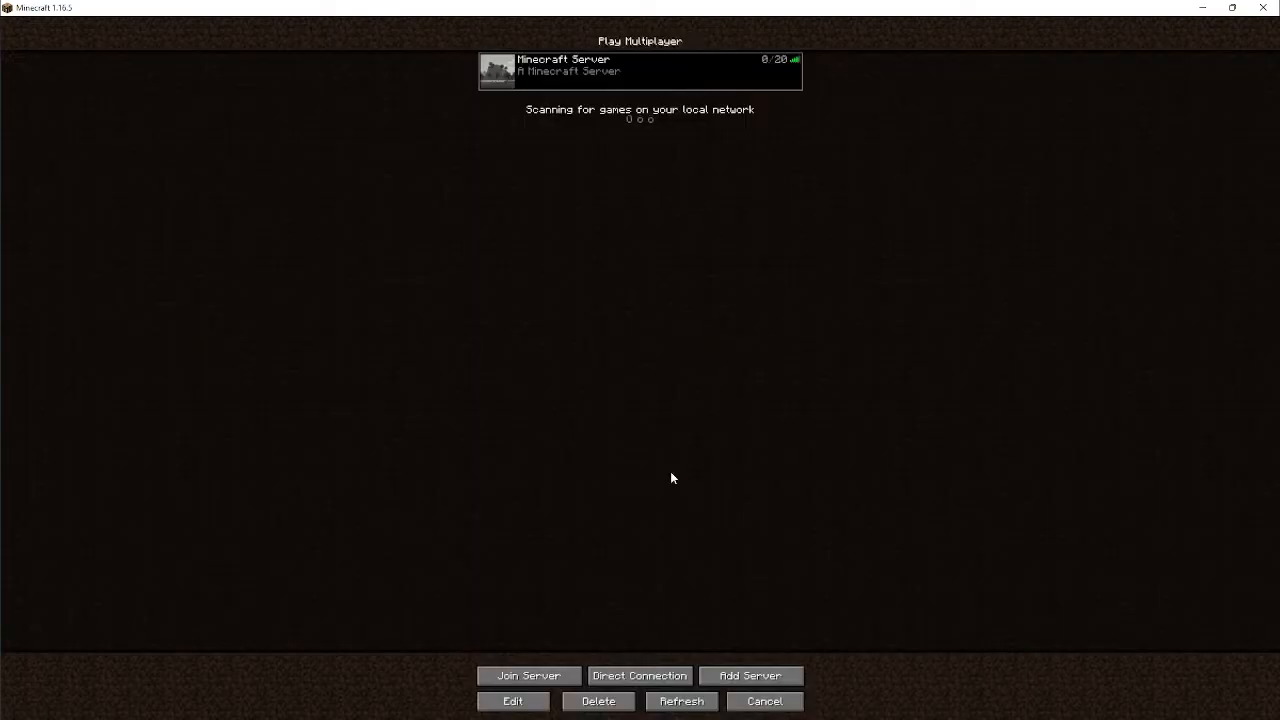
left_click(510, 700)
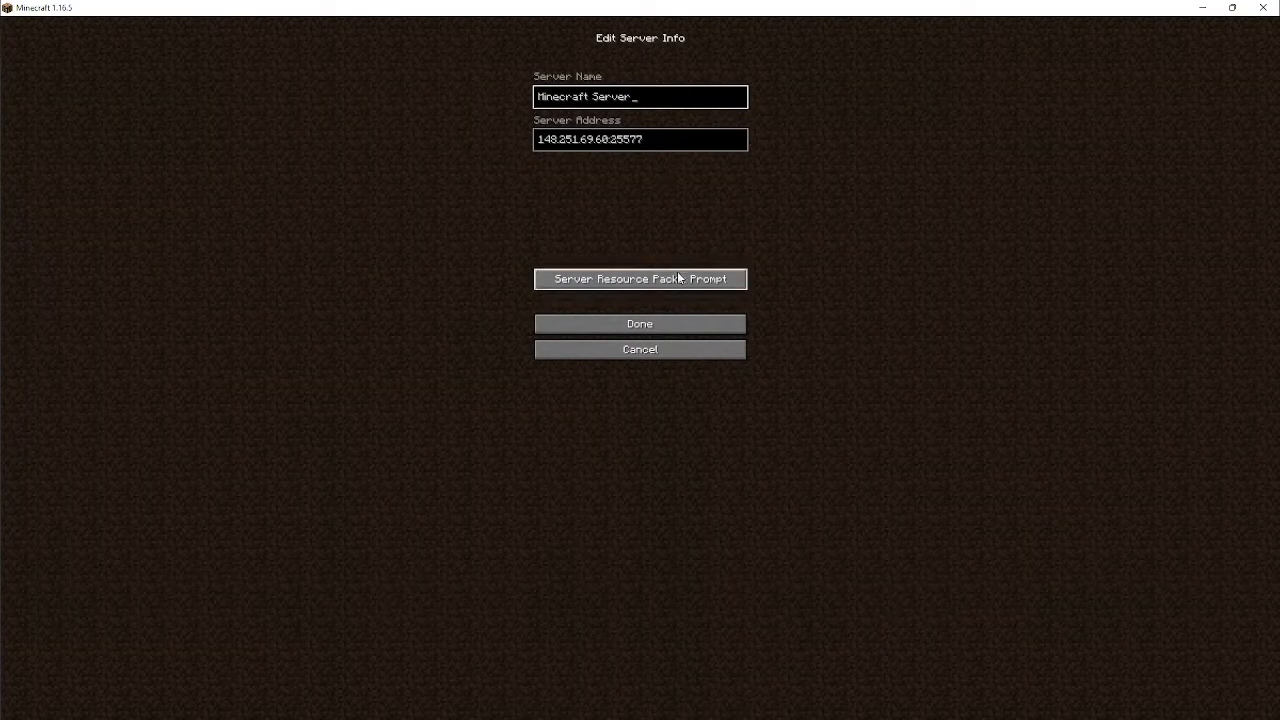
left_click(670, 328)
double_click(554, 86)
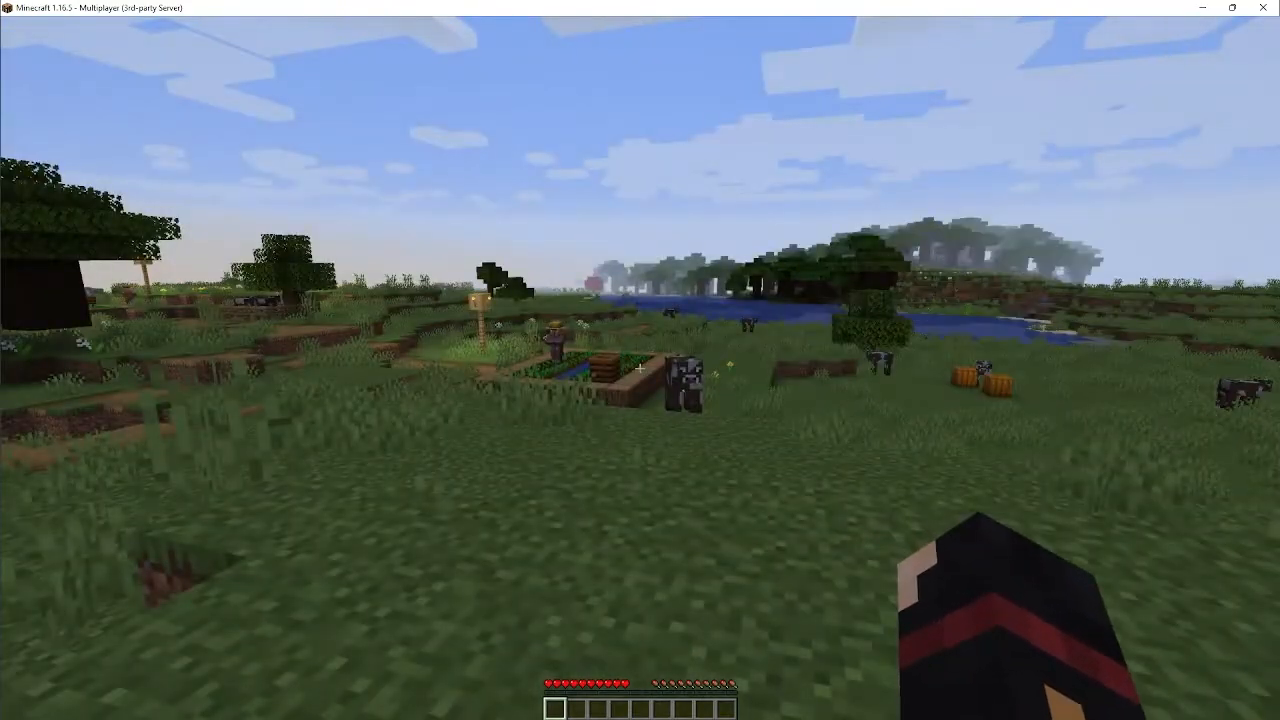
Walk around with the debug screen open to check the server type, then disconnect from the server
key("w")
key("F3")
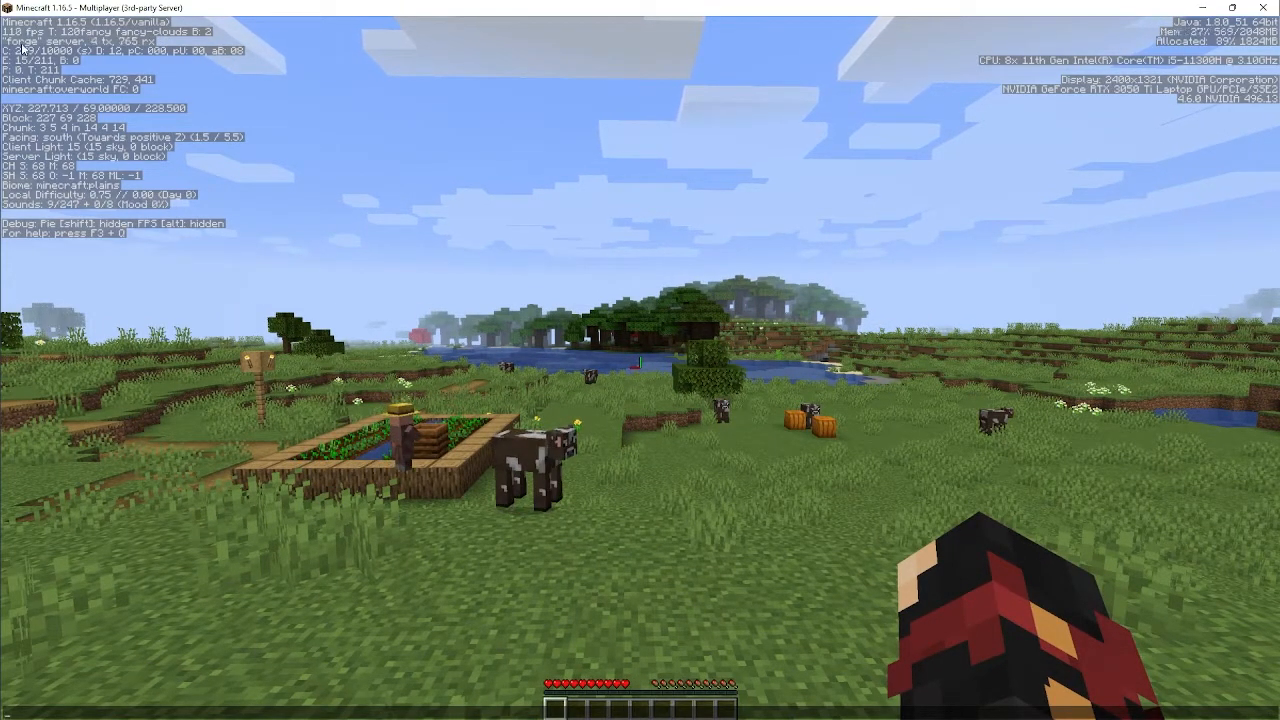
key("Escape")
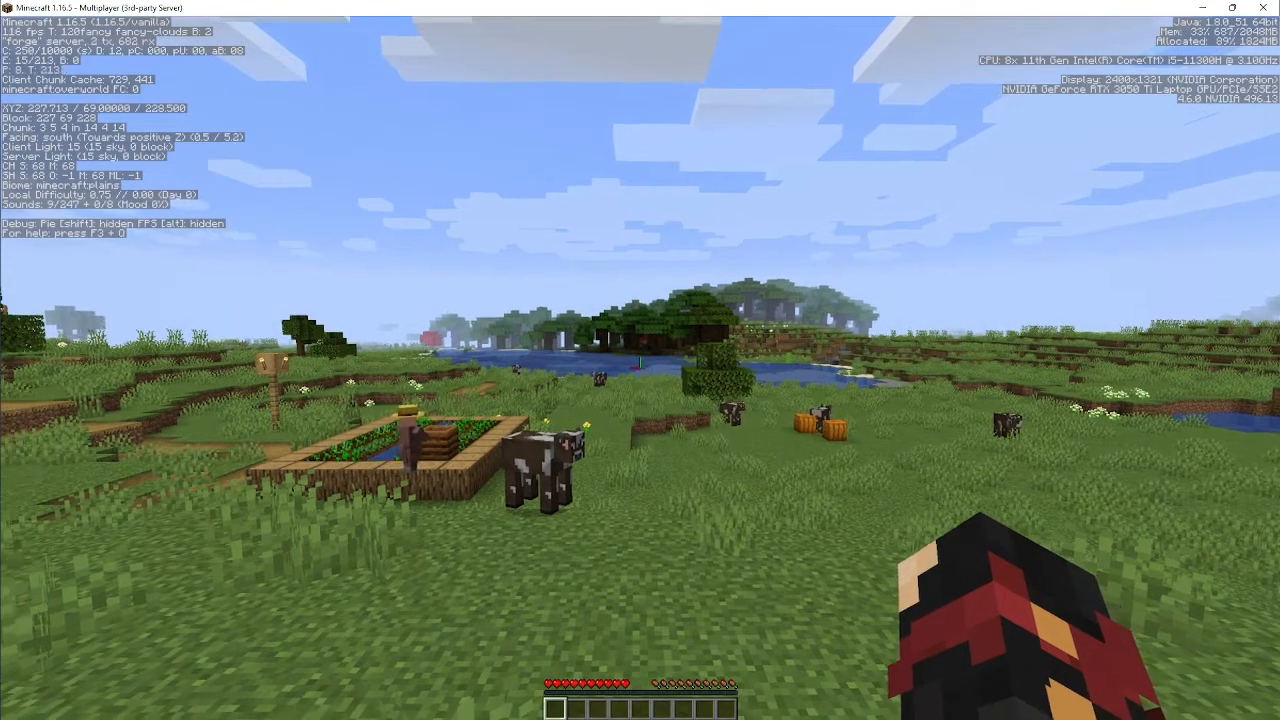
key("w")
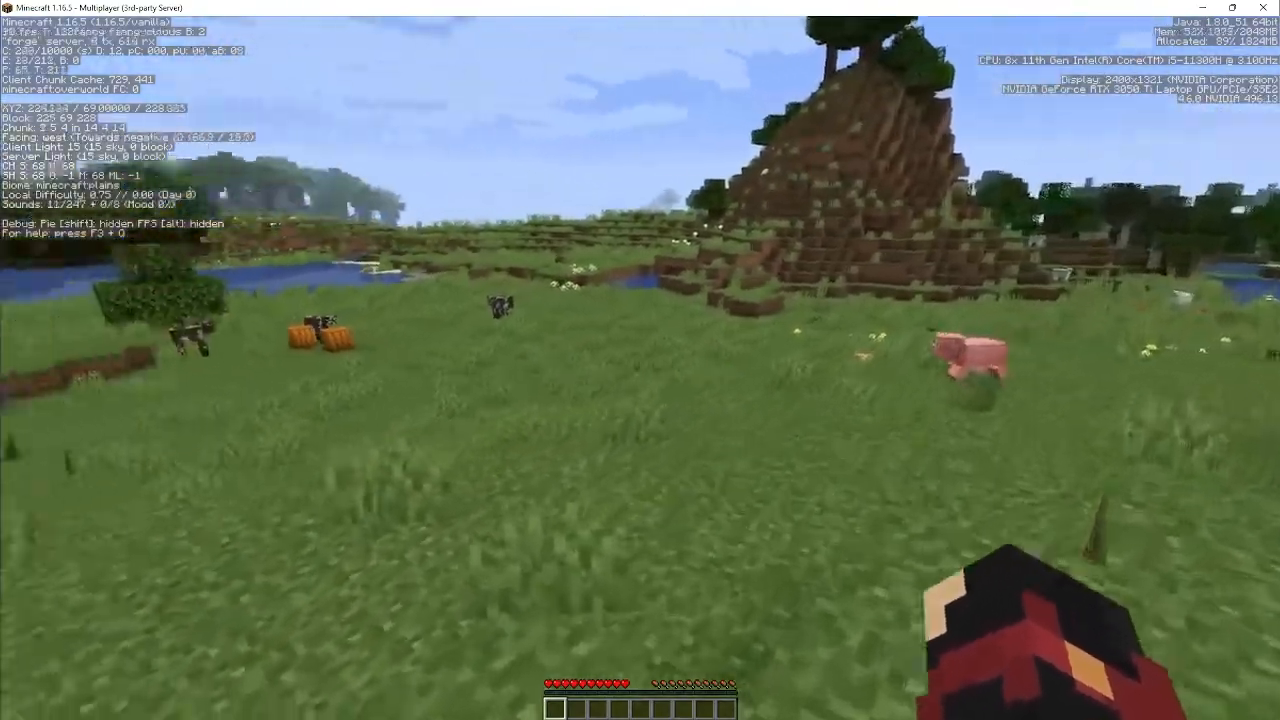
key("Escape")
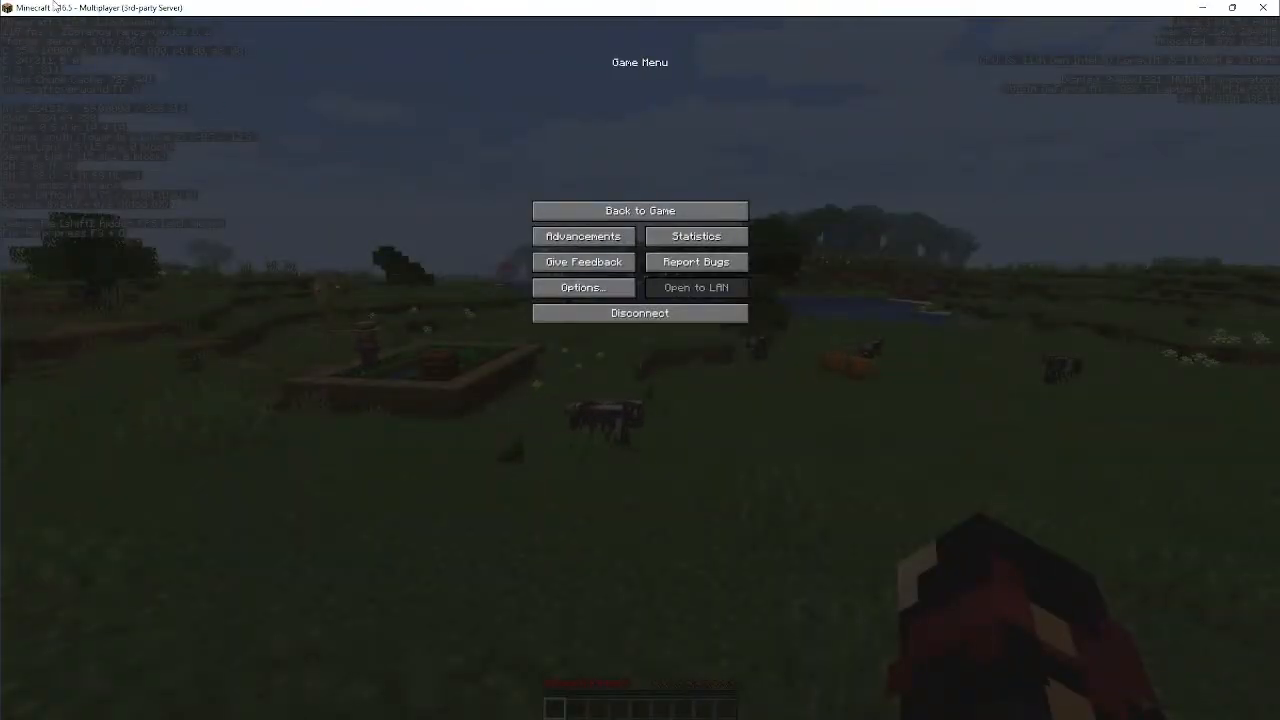
left_click(656, 313)
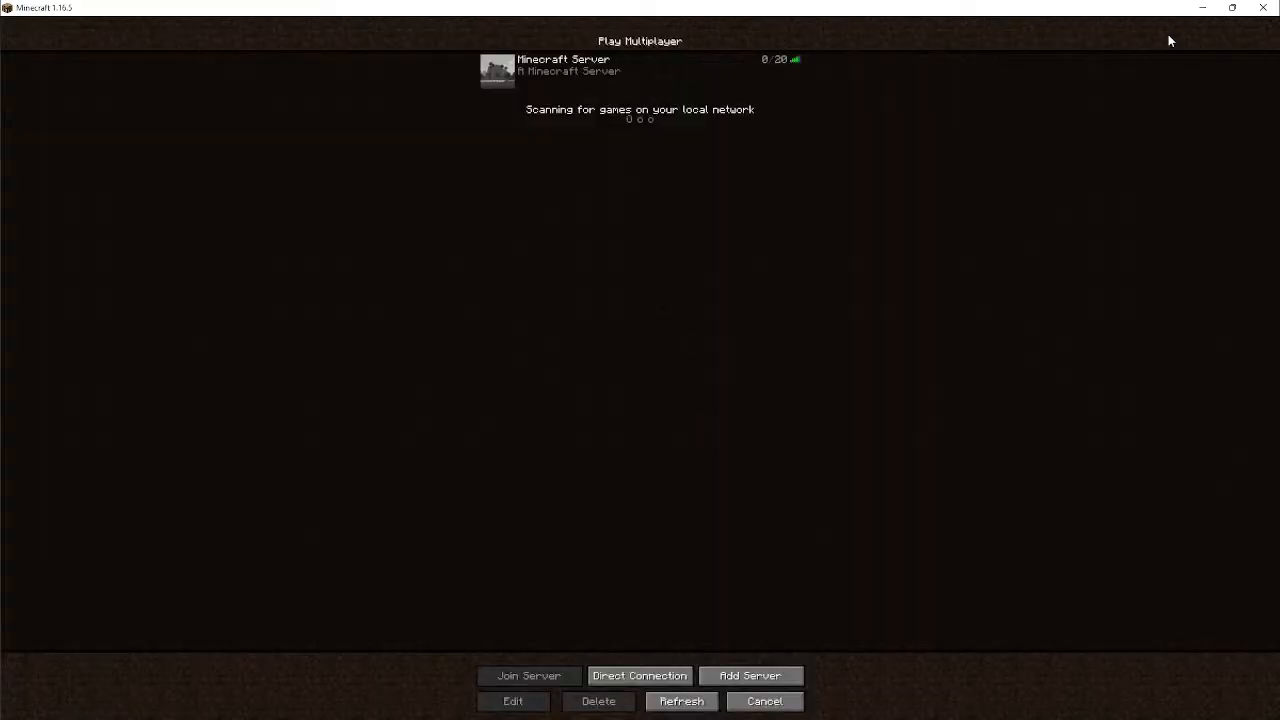
Return to the server panel and stop the server from the console
key("alt+Tab")
left_click(351, 128)
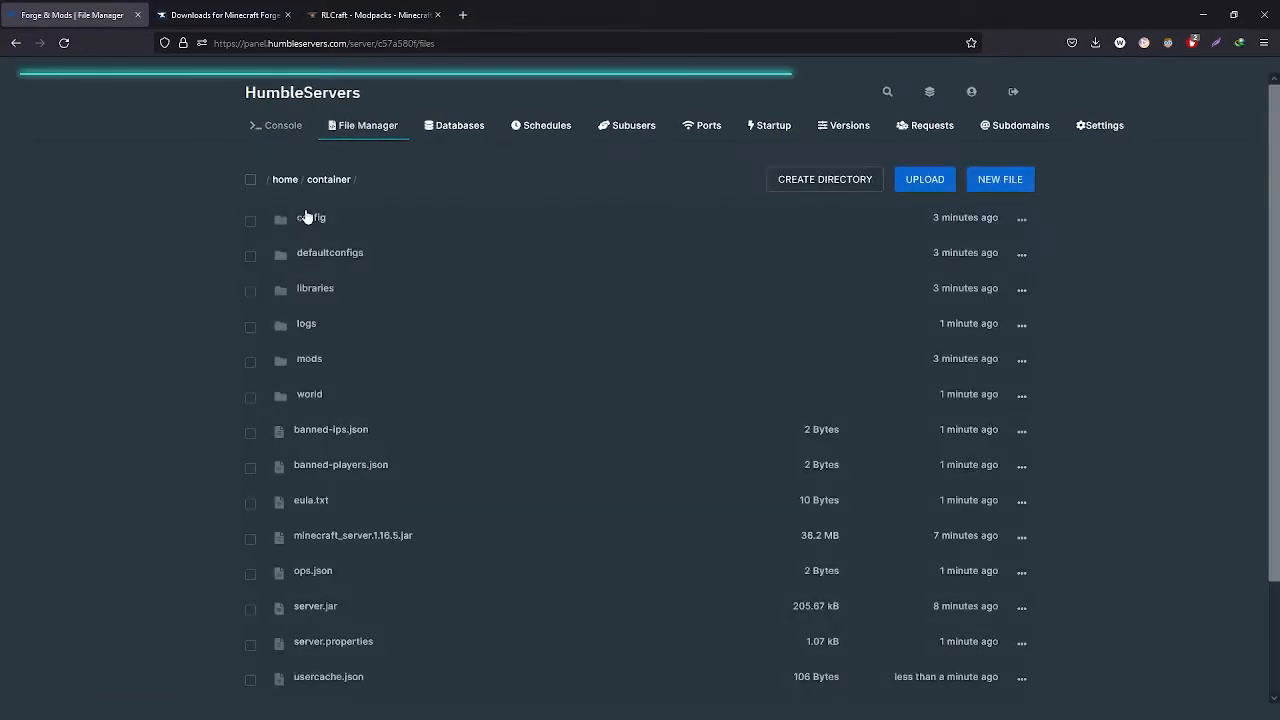
left_click(279, 128)
left_click(362, 316)
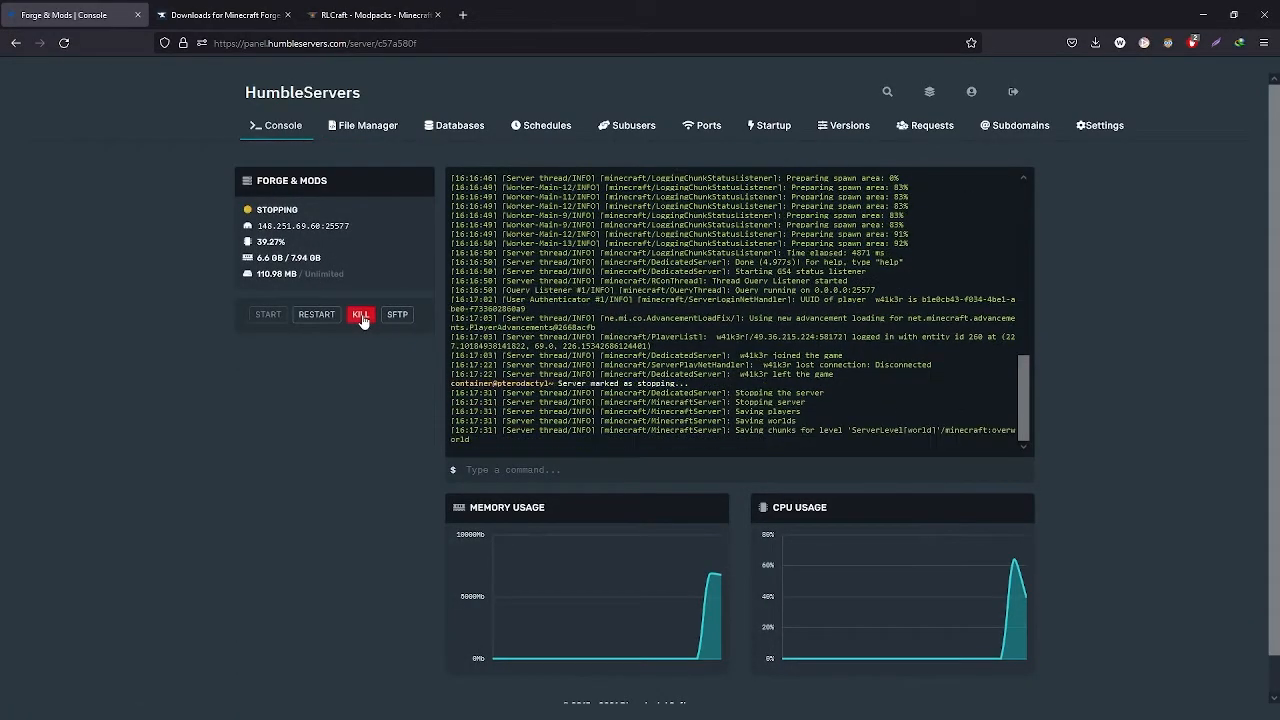
Delete all existing files from the server's home/container directory in the file manager
left_click(351, 125)
left_click(250, 181)
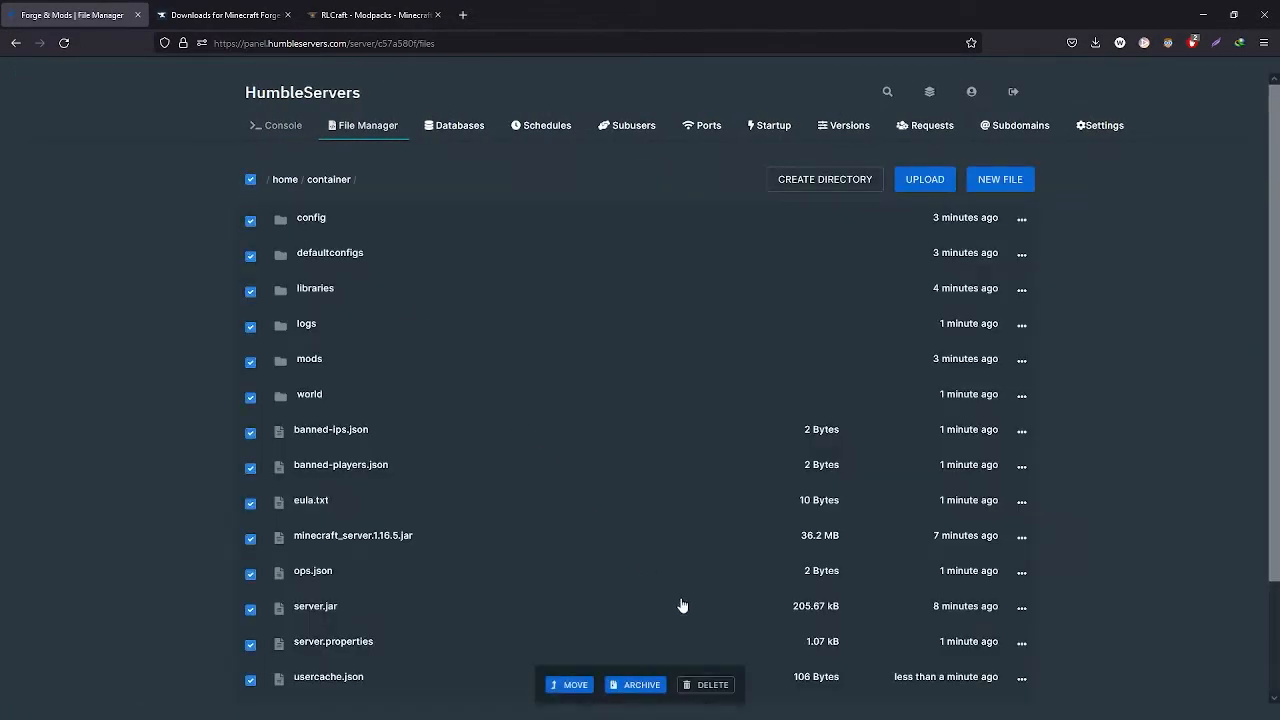
left_click(711, 684)
left_click(877, 548)
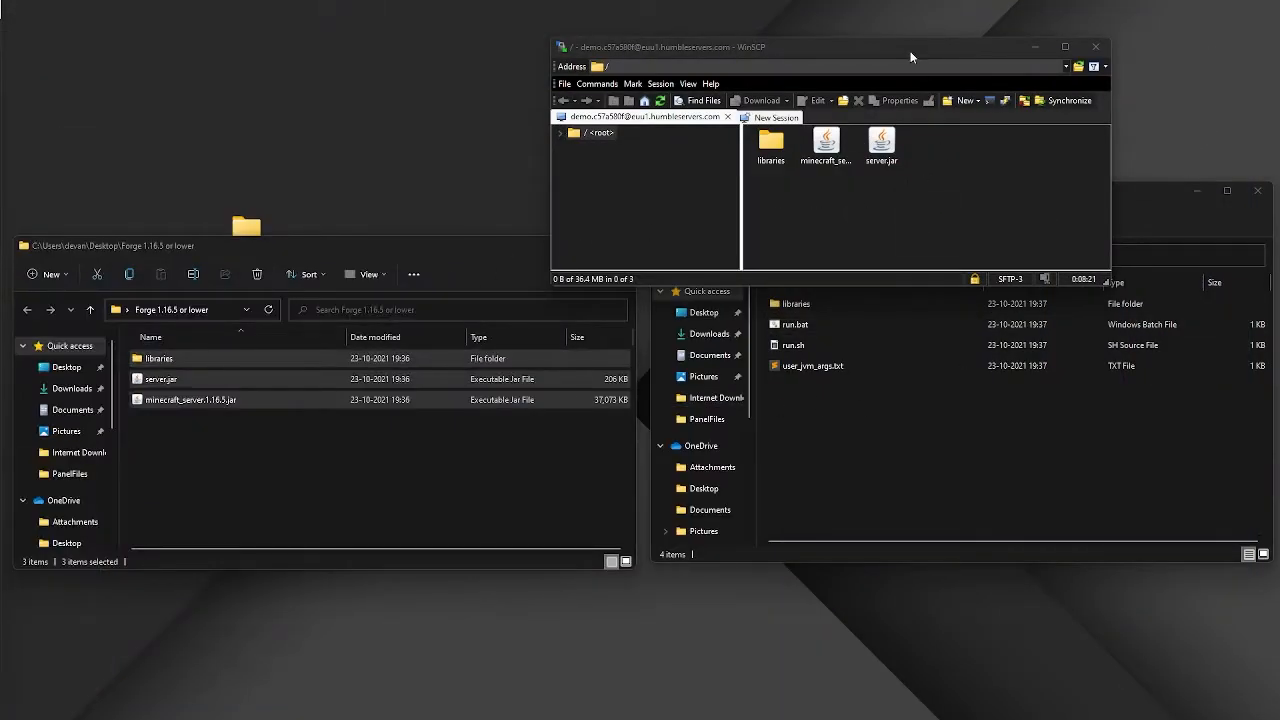
Upload the Forge 1.17 or higher server files to the server root over SFTP
left_click_drag(910, 57, 435, 41)
right_click(714, 190)
left_click(745, 208)
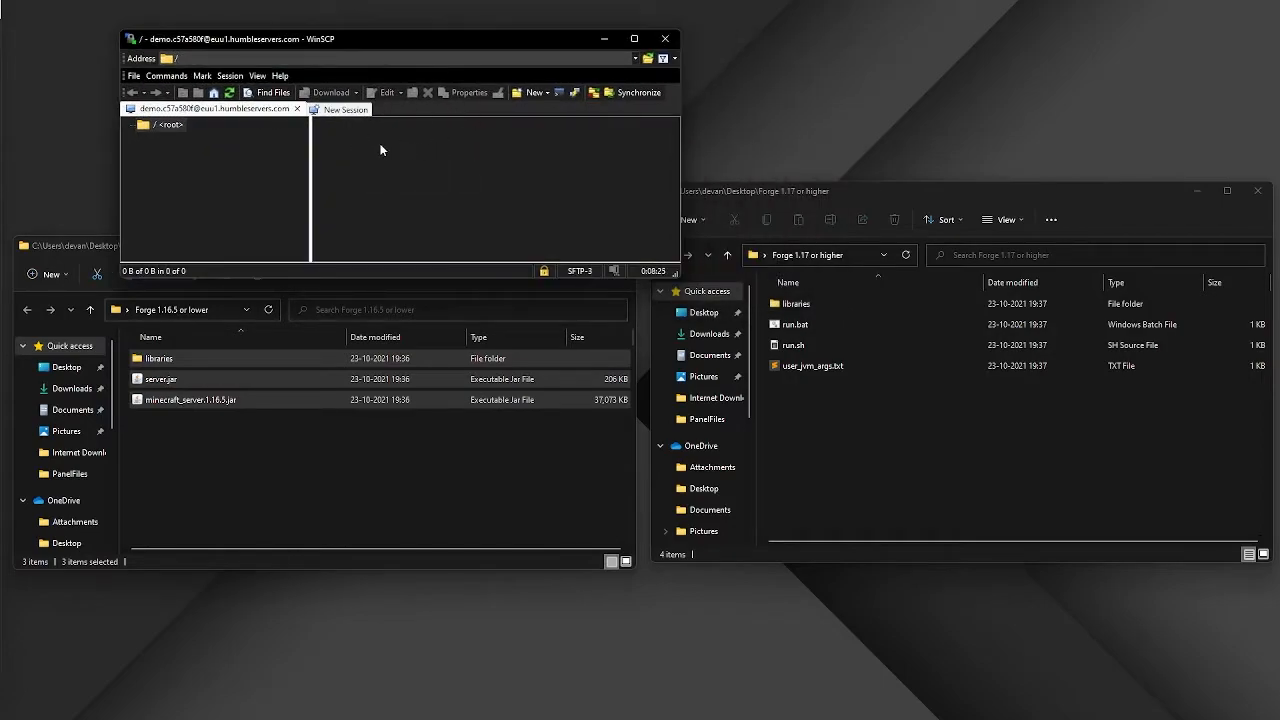
left_click_drag(882, 418, 400, 193)
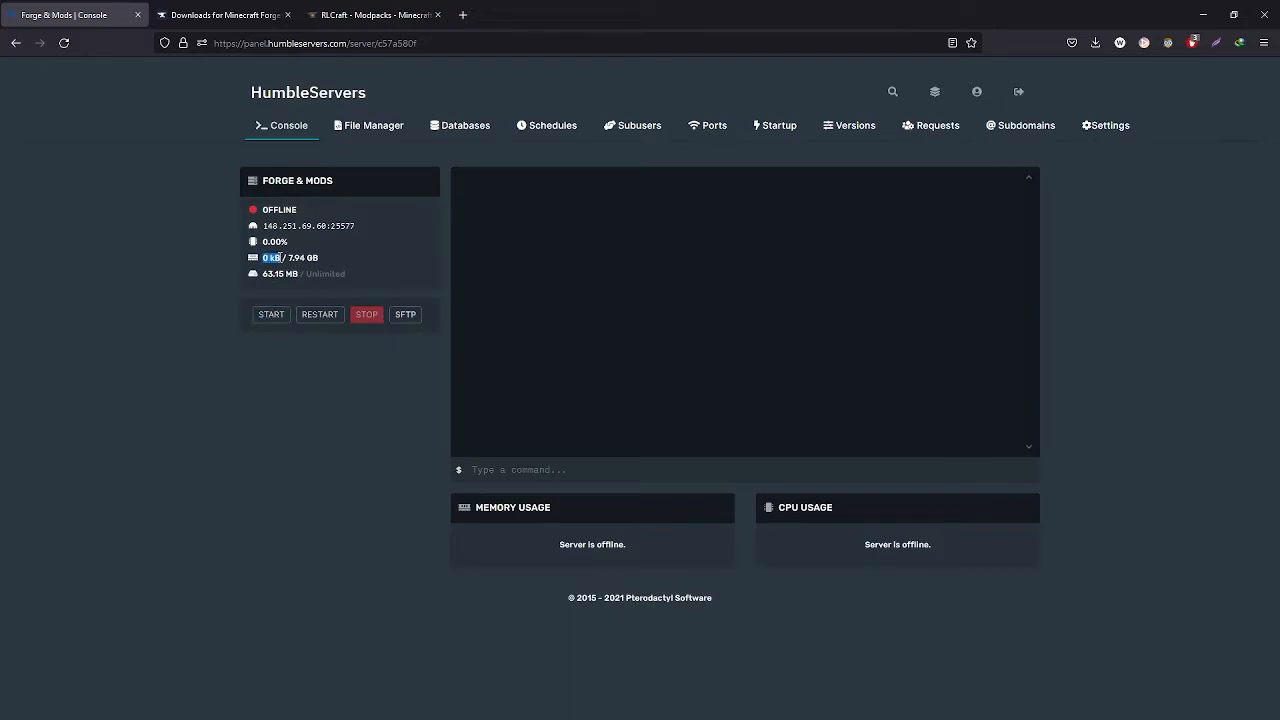
Set the RAM buffer startup variable to 2000 MB
left_click(770, 125)
scroll(319, 619, "down", 3)
left_click_drag(285, 577, 170, 576)
type("2000")
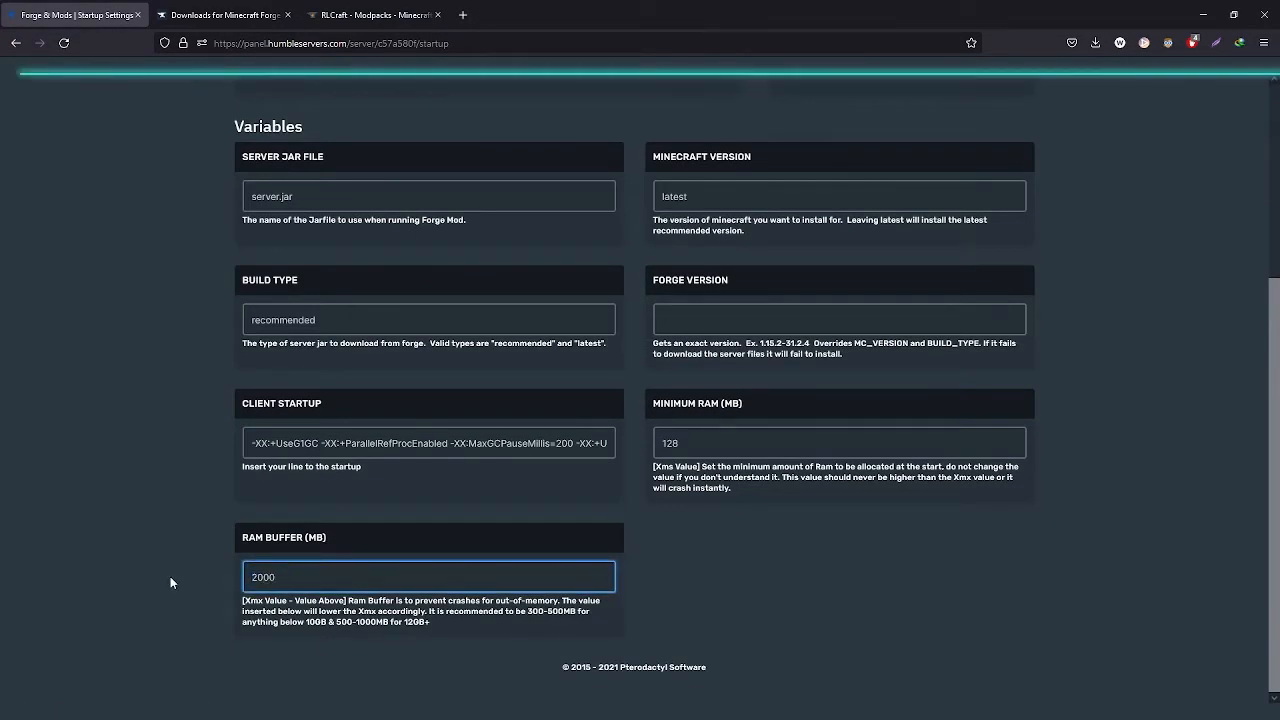
scroll(204, 579, "up", 3)
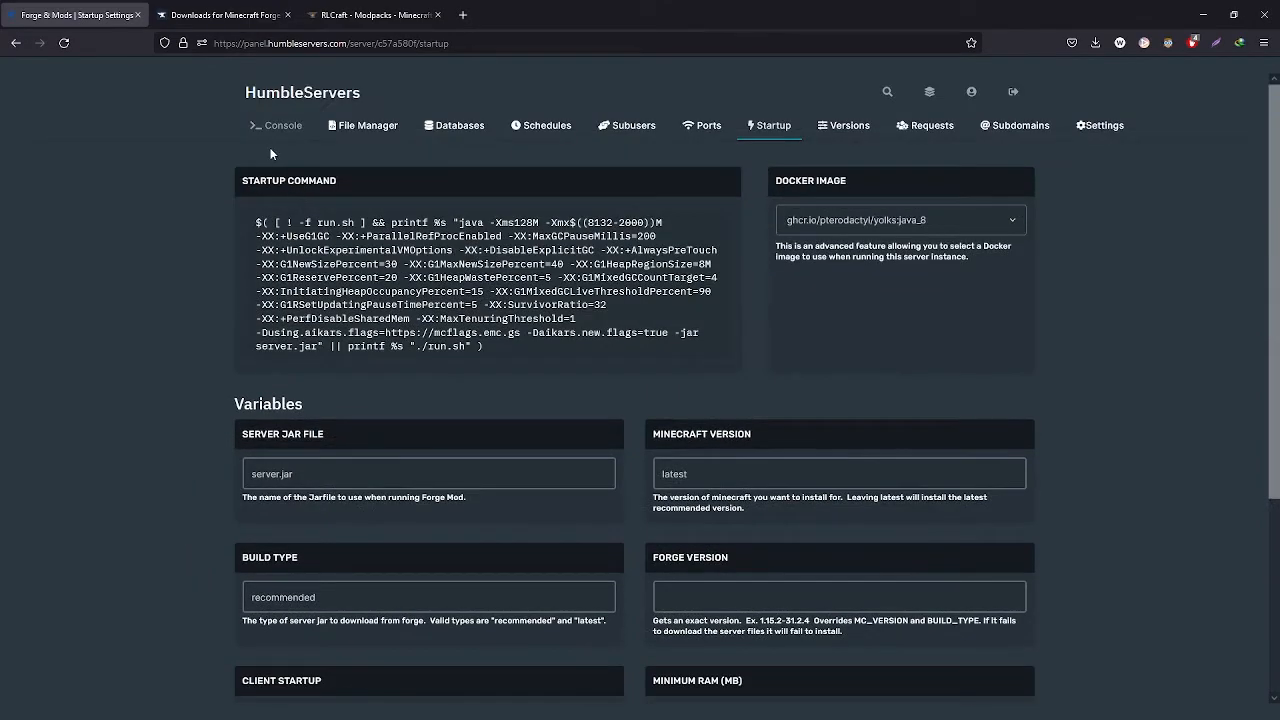
scroll(270, 153, "down", 3)
left_click_drag(291, 584, 187, 579)
left_click(185, 524)
left_click(269, 135)
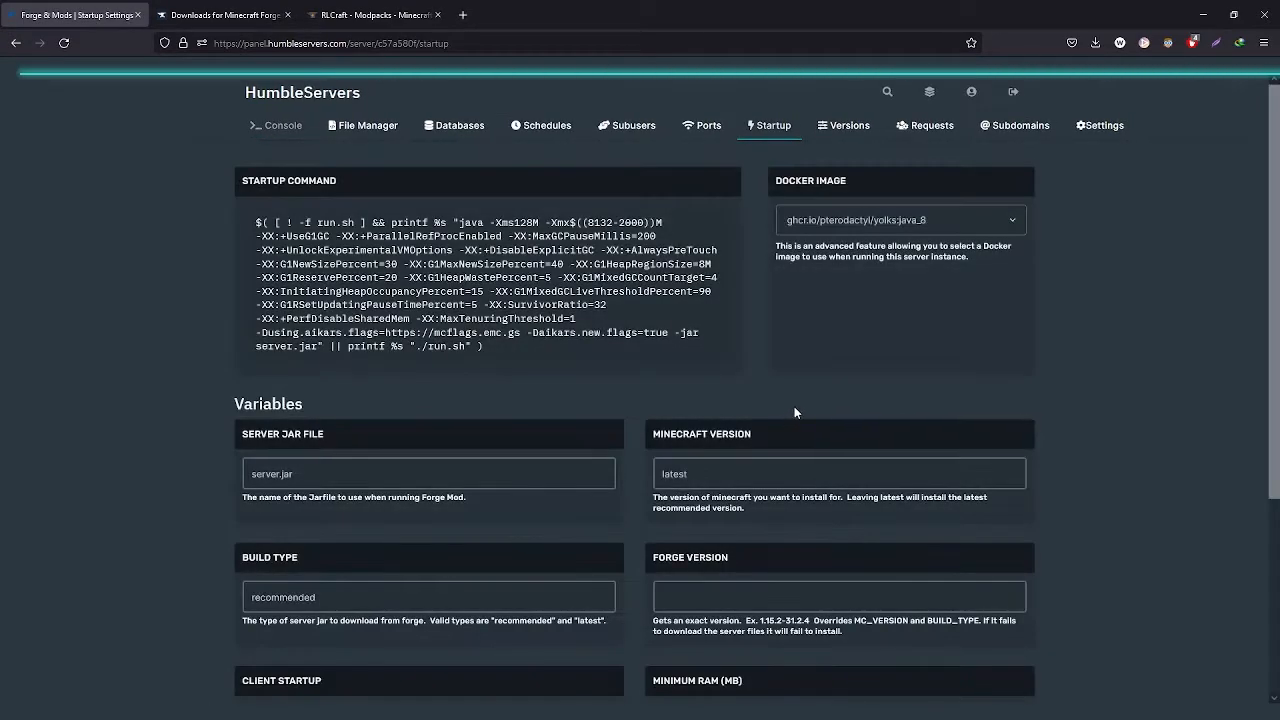
Set the Docker image to ghcr.io/pterodactyl/yolks:java_16 and try starting the server from the console
left_click(849, 224)
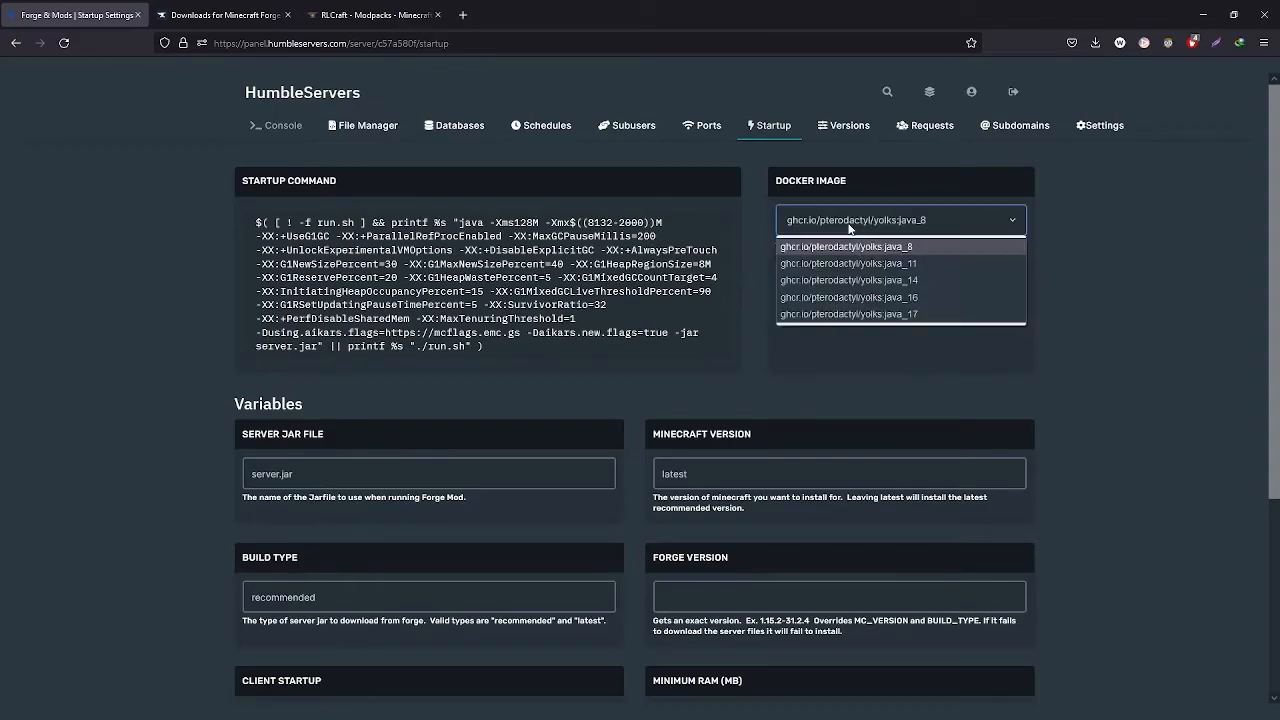
left_click(926, 297)
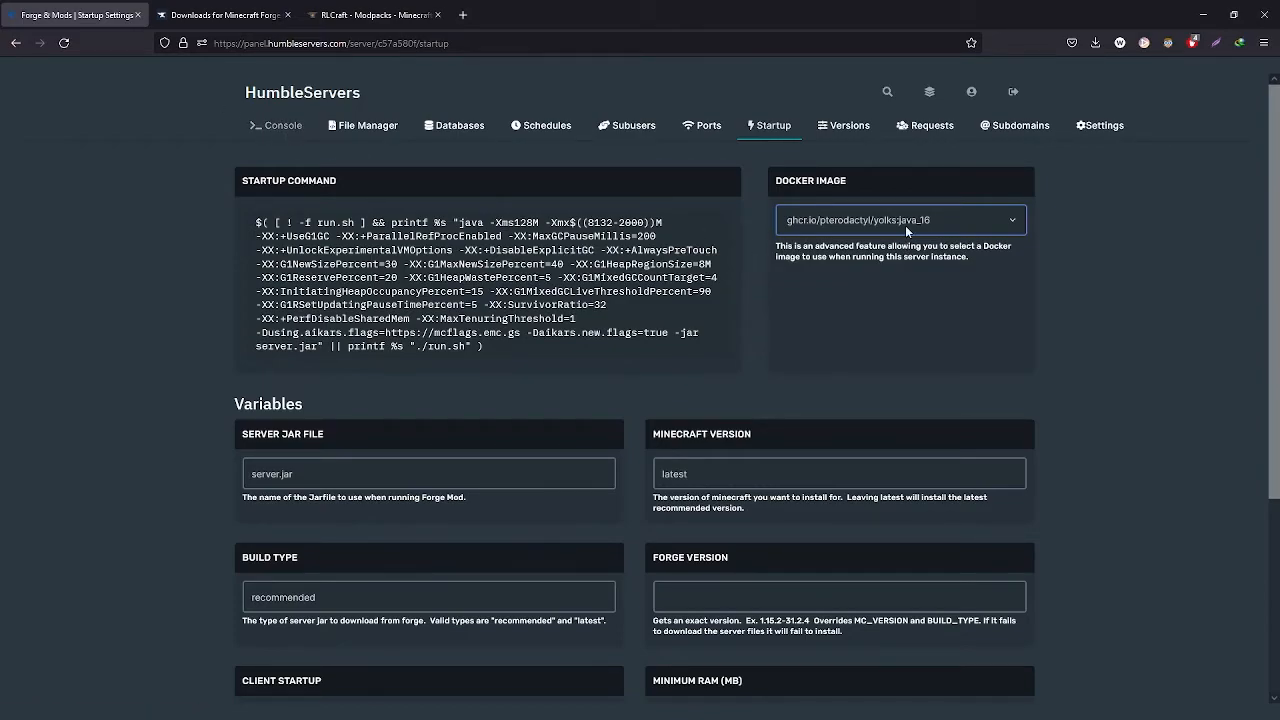
left_click(280, 126)
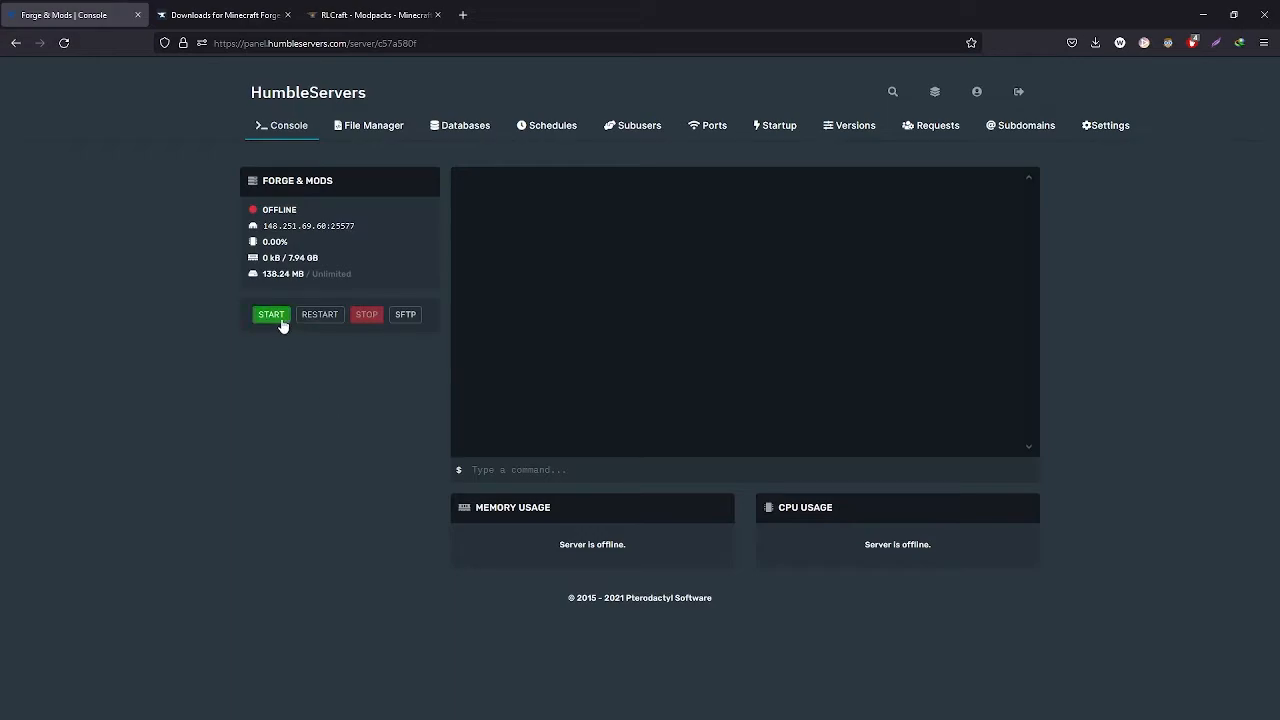
left_click(280, 319)
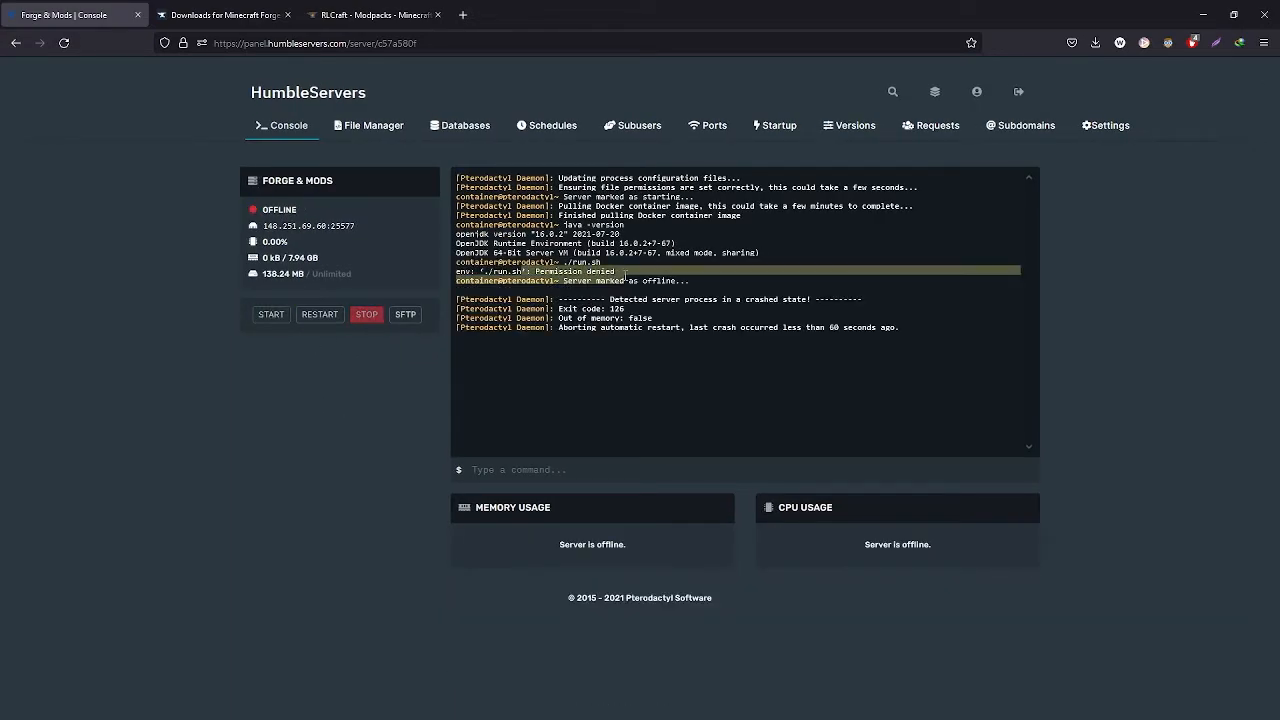
Set run.sh's permissions to 755 and start the server again from the console
left_click(362, 128)
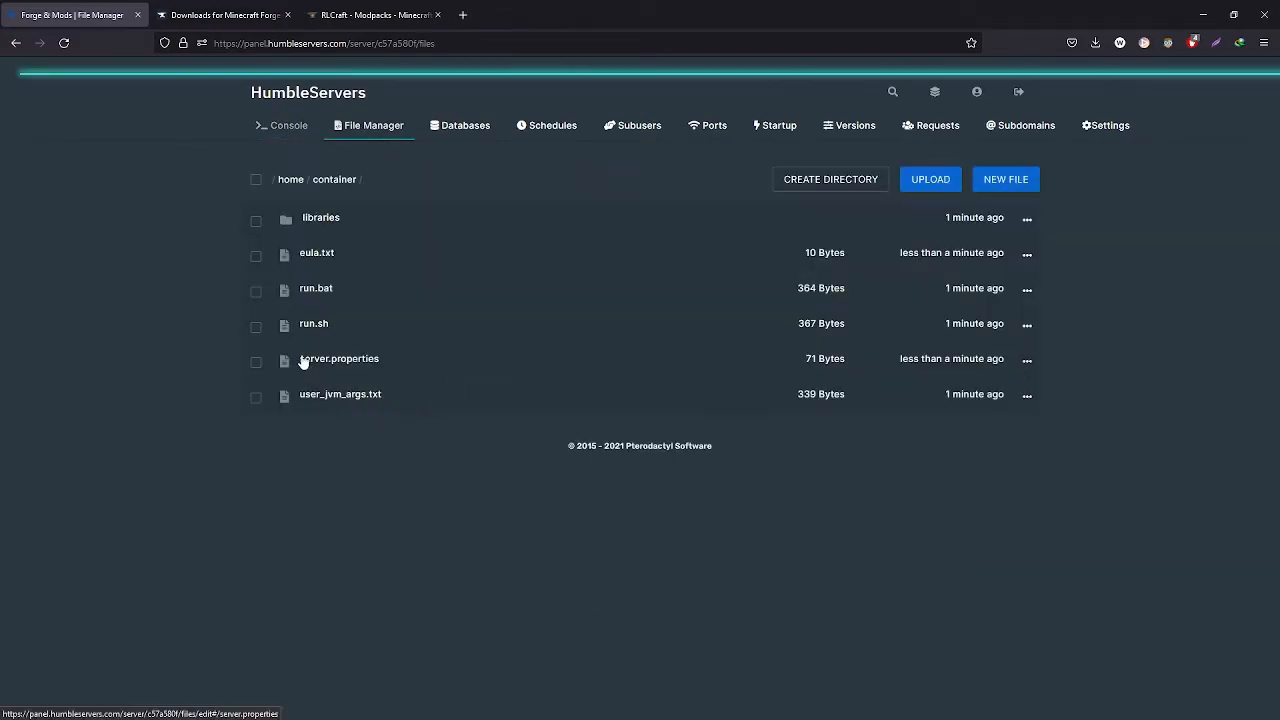
right_click(304, 324)
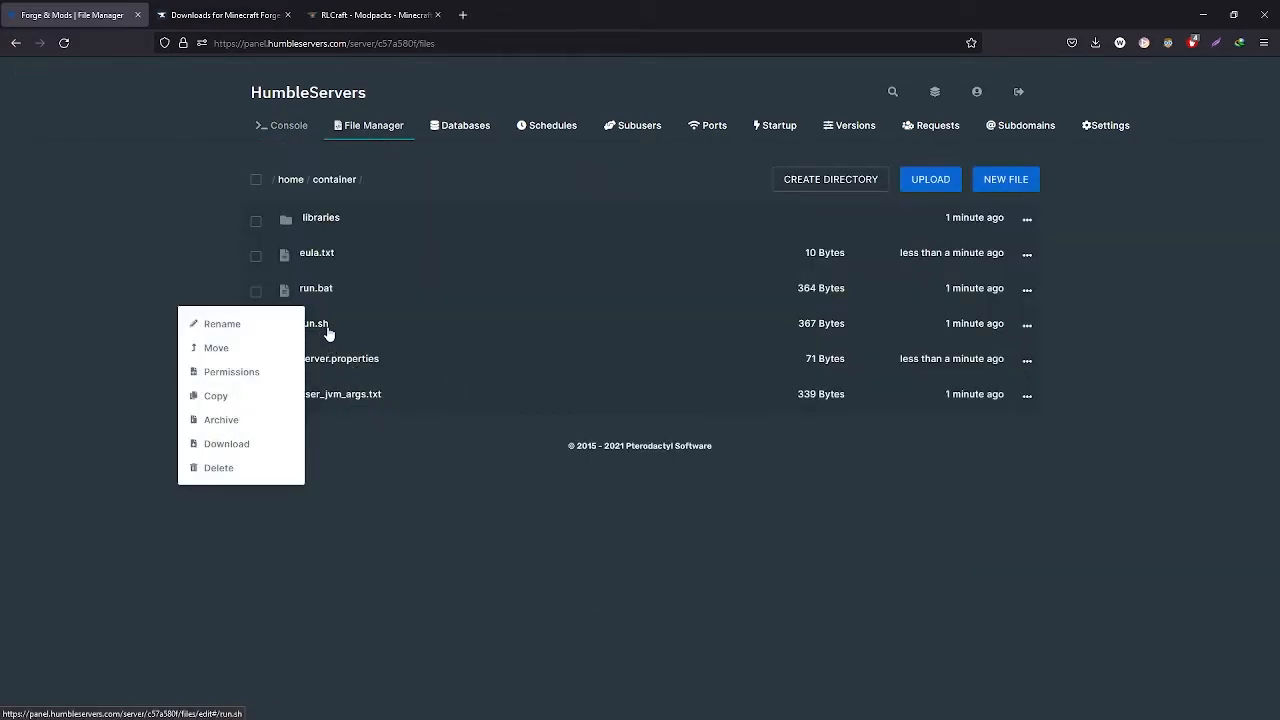
left_click(251, 371)
left_click_drag(480, 240, 92, 250)
type("755")
key("Return")
left_click(283, 126)
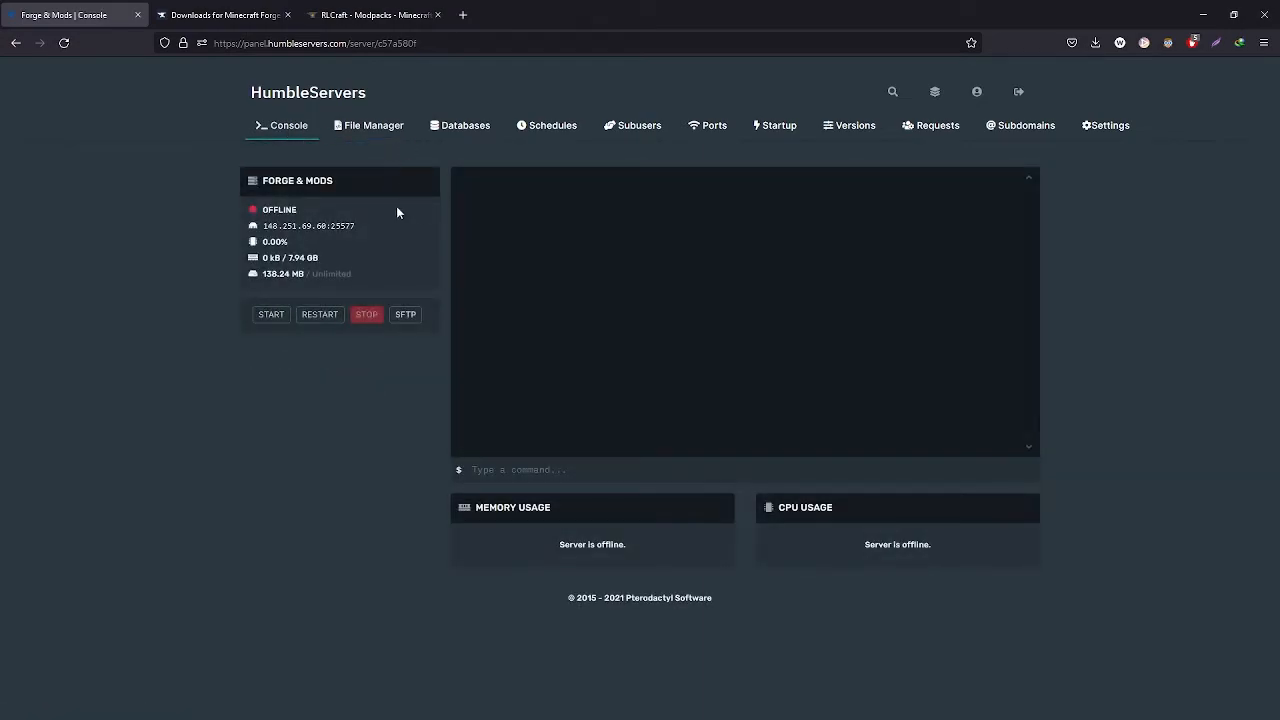
left_click(275, 318)
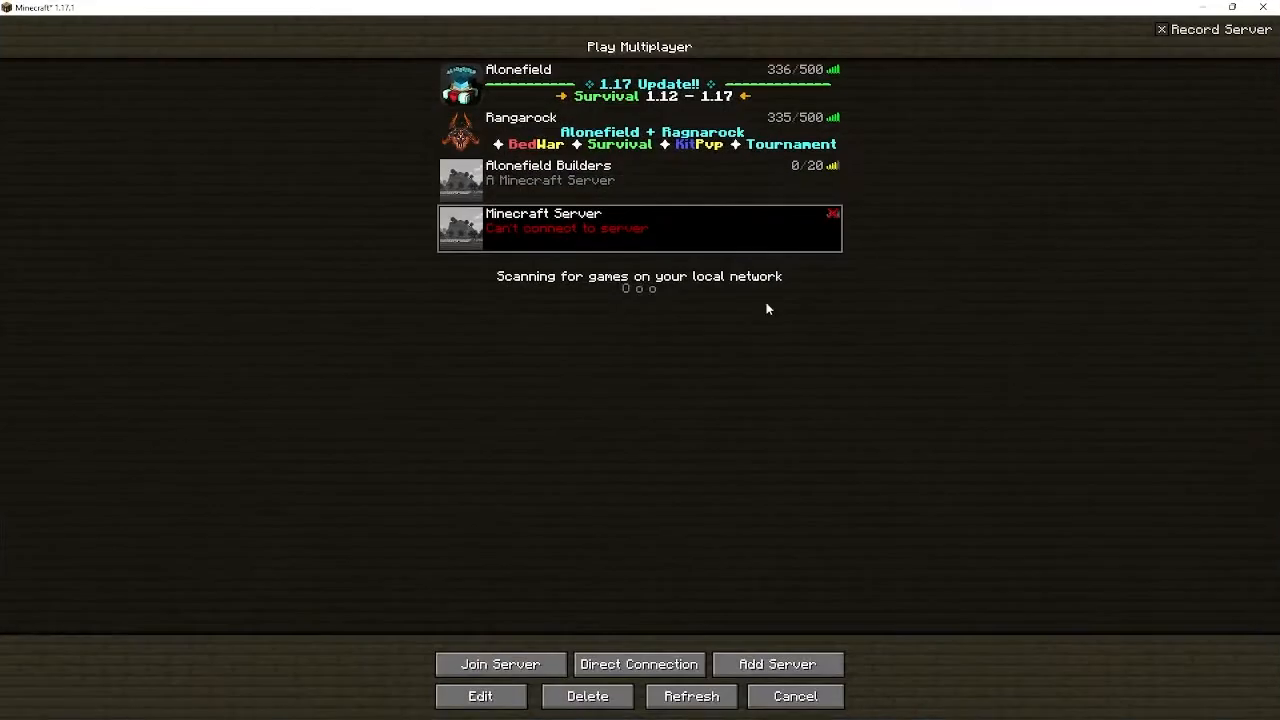
Refresh the multiplayer list in Minecraft 1.17.1 and join the hosted server
left_click(688, 694)
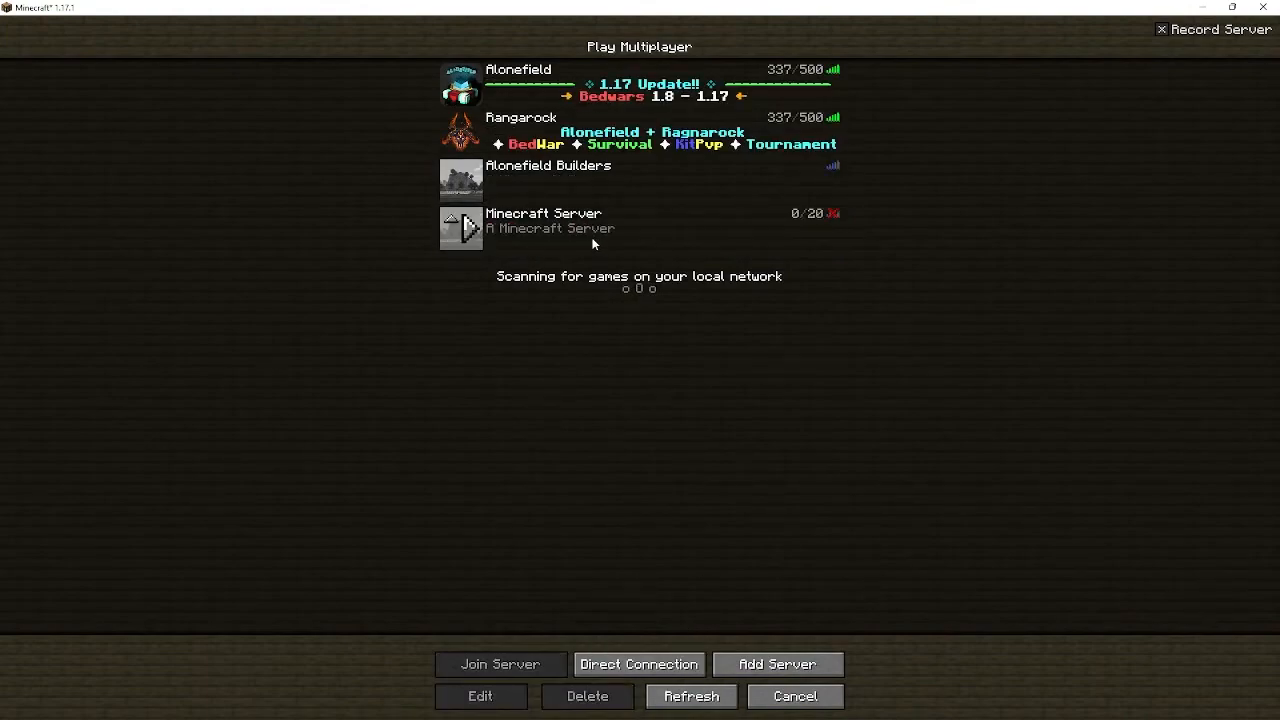
left_click(541, 230)
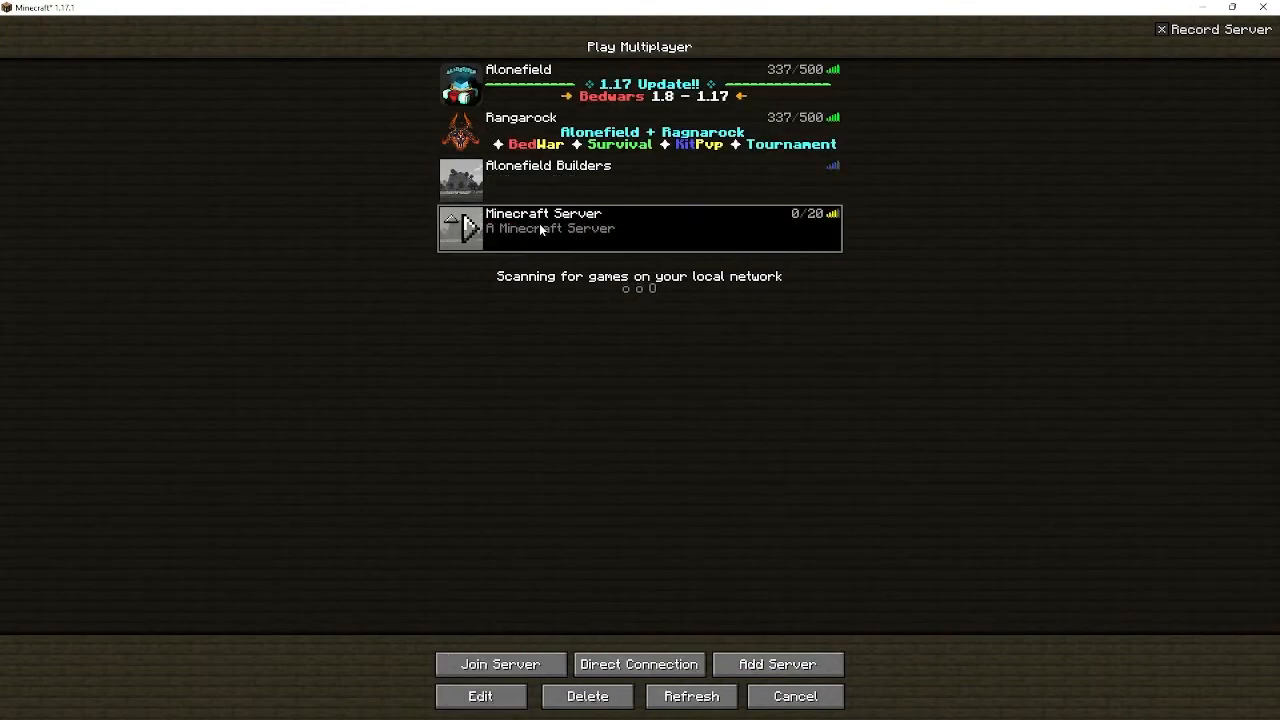
left_click(541, 230)
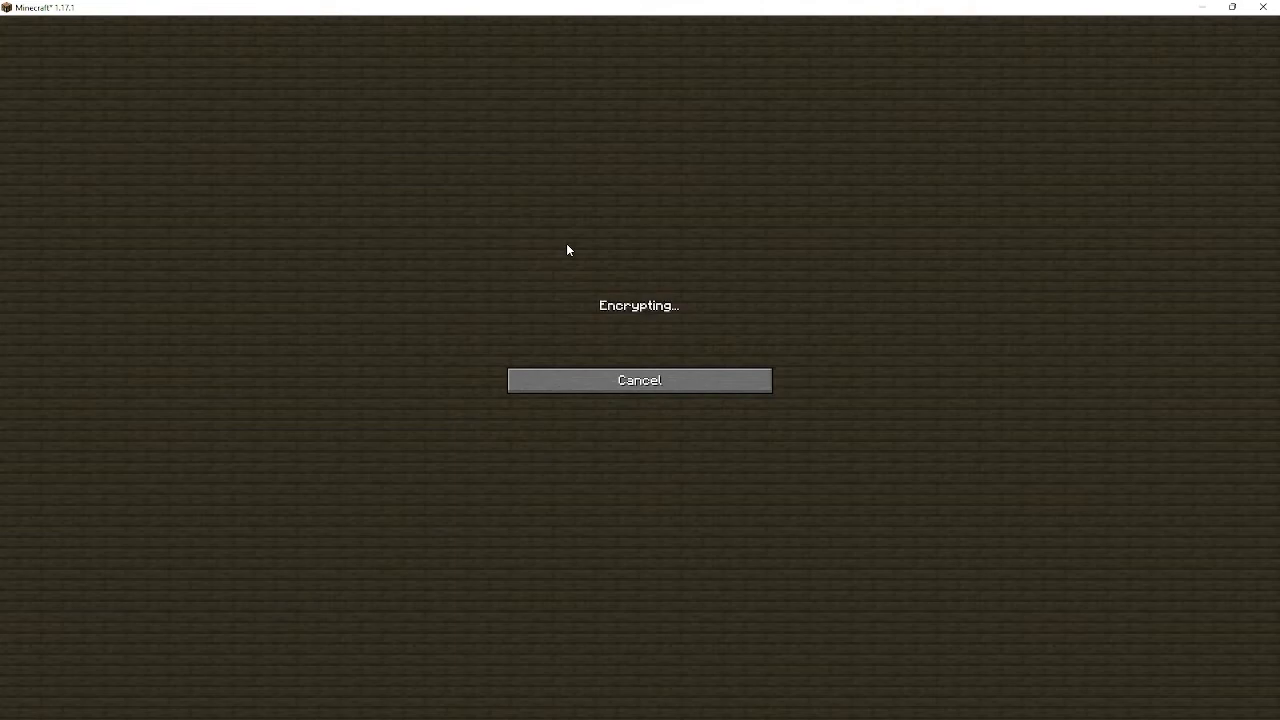
Walk around with the debug screen and third-person view to check the Forge server works
key("w")
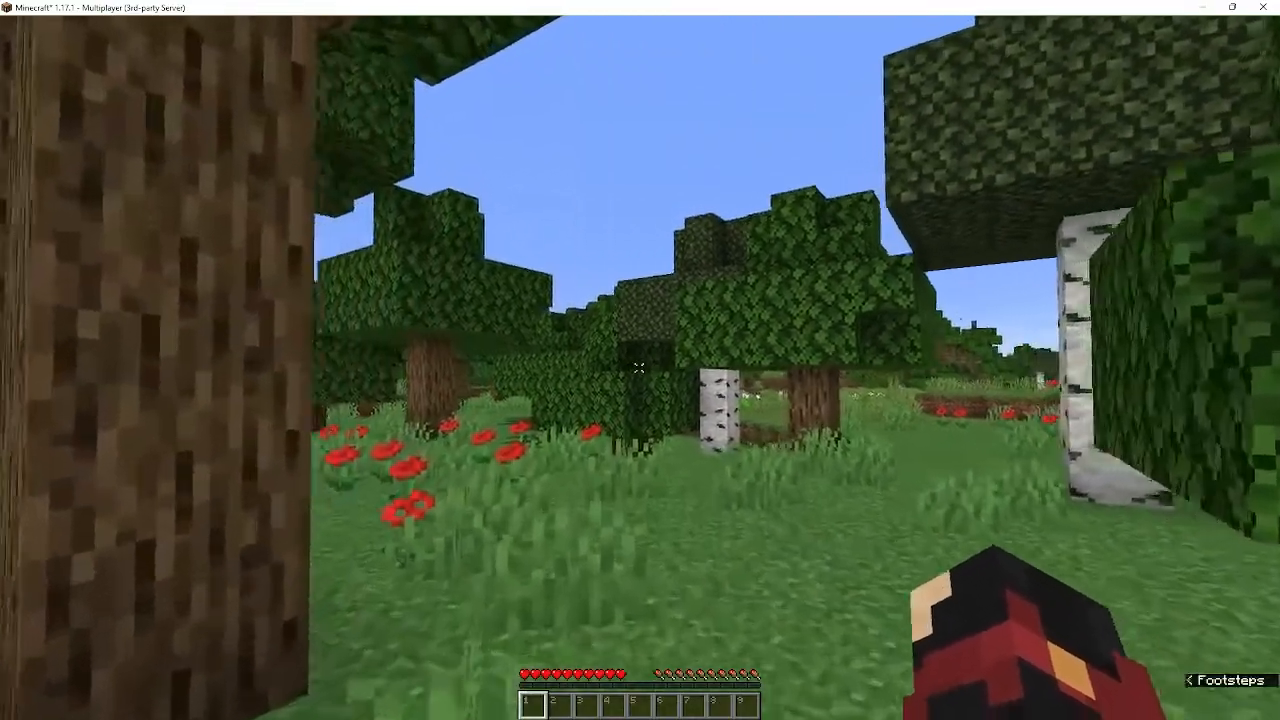
key("w")
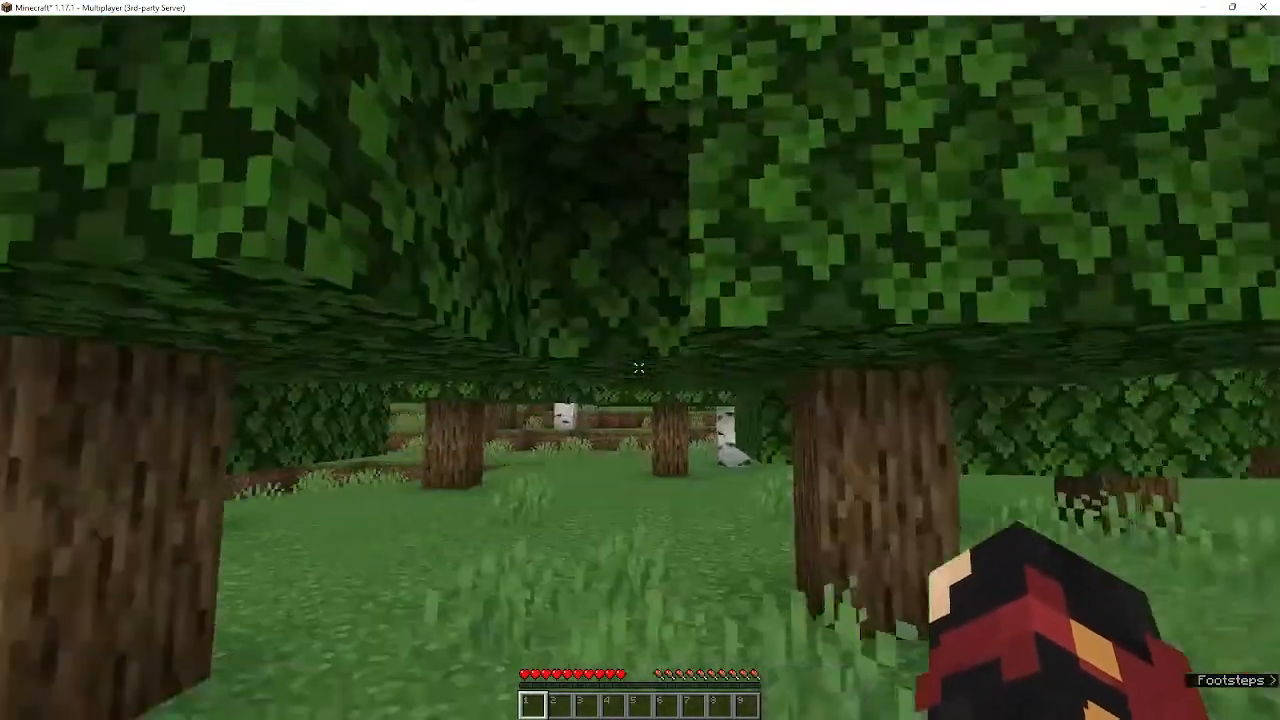
key("F3")
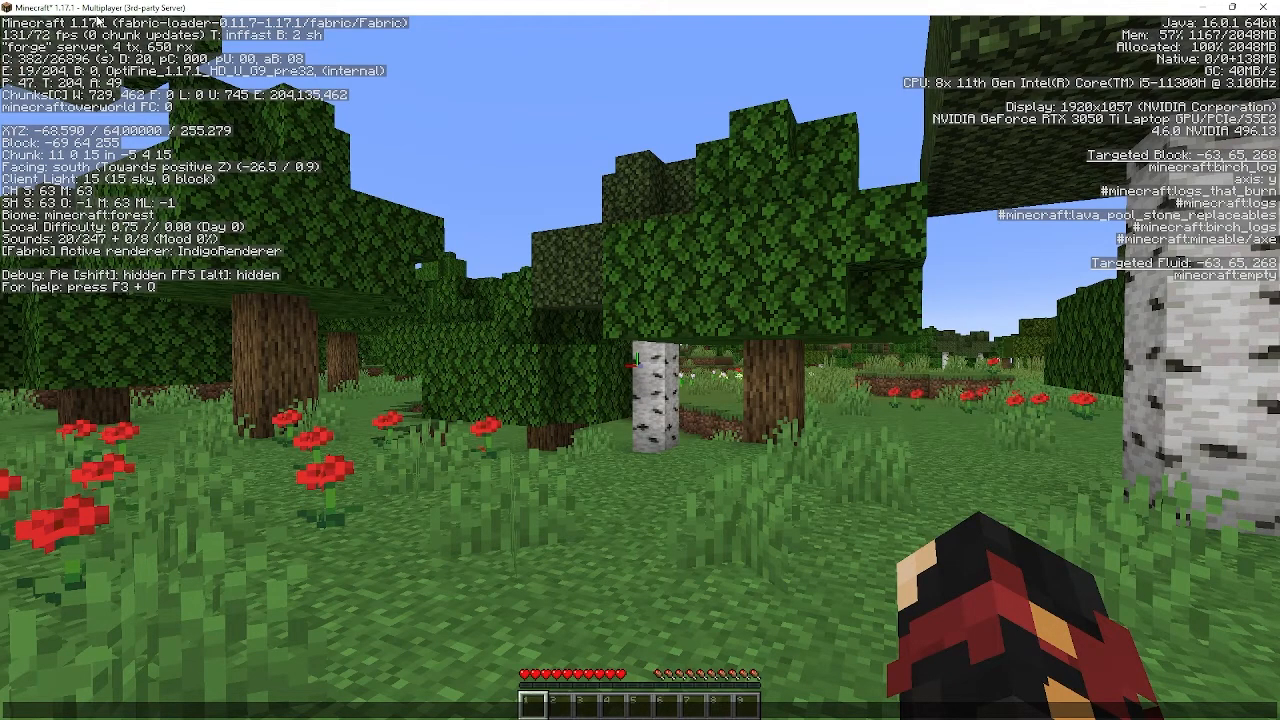
key("F3")
key("F5")
key("F5")
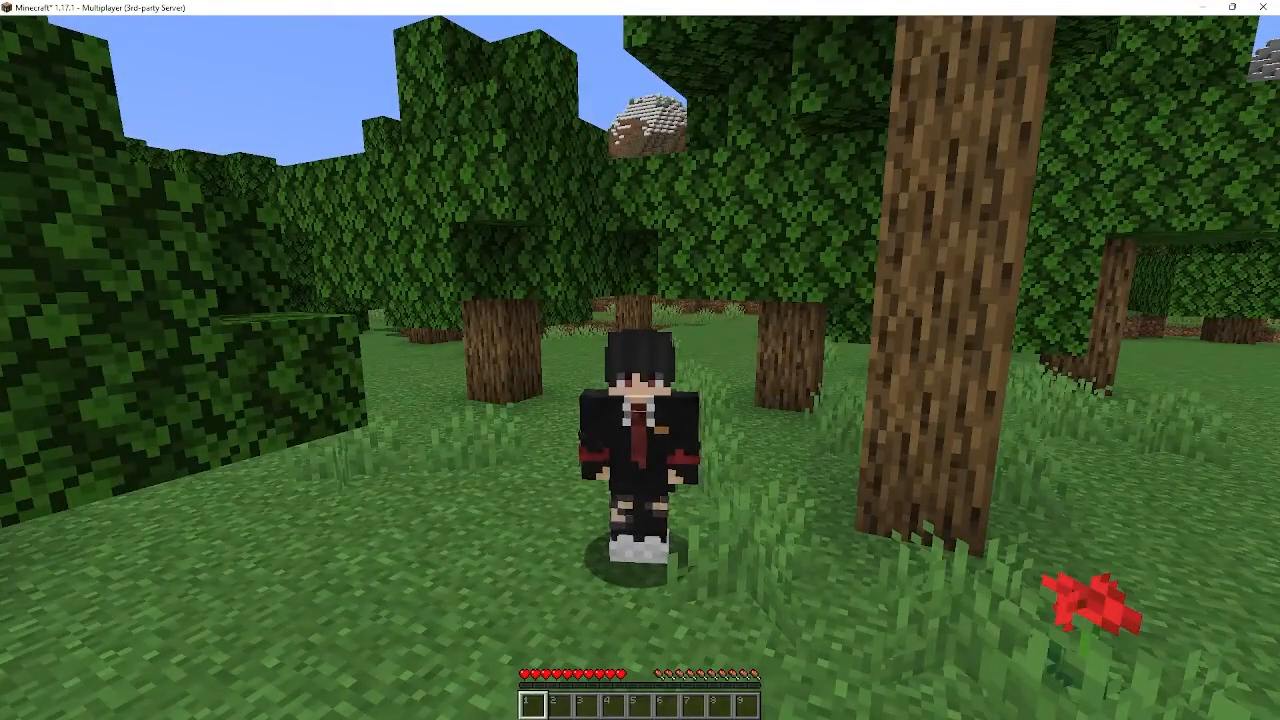
key("w")
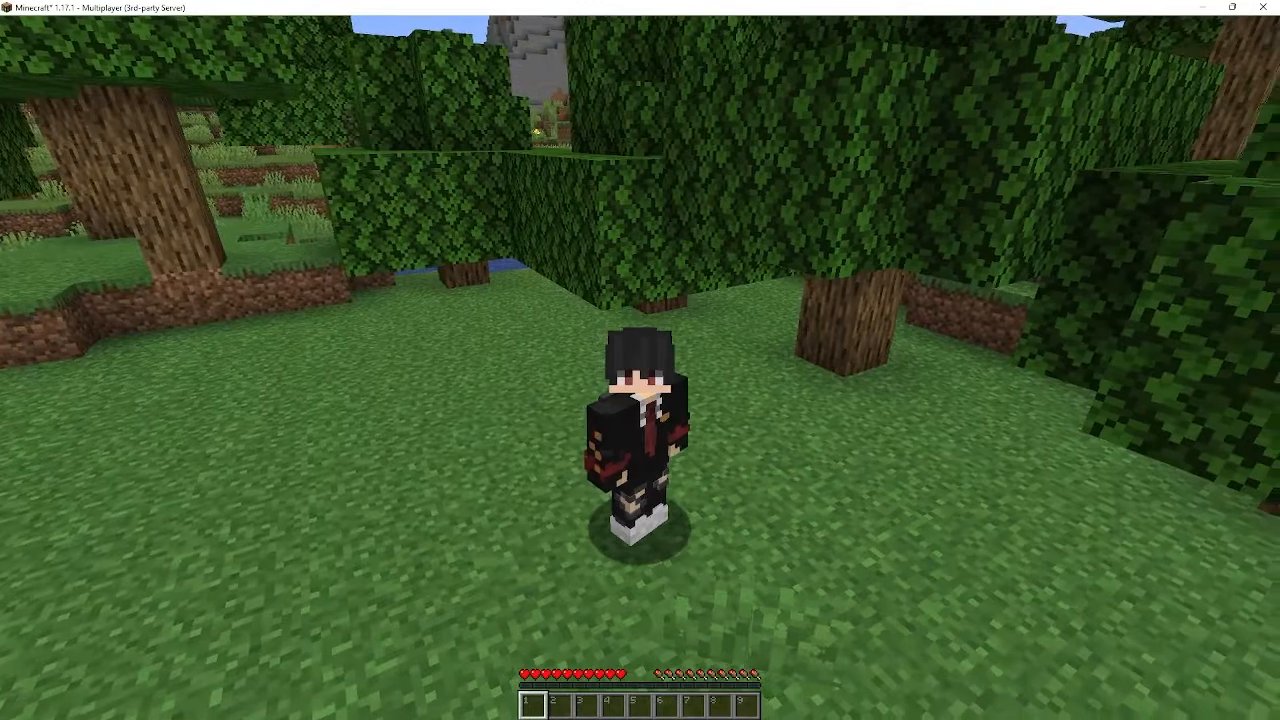
left_click(640, 367)
left_click(640, 367)
left_click(640, 367)
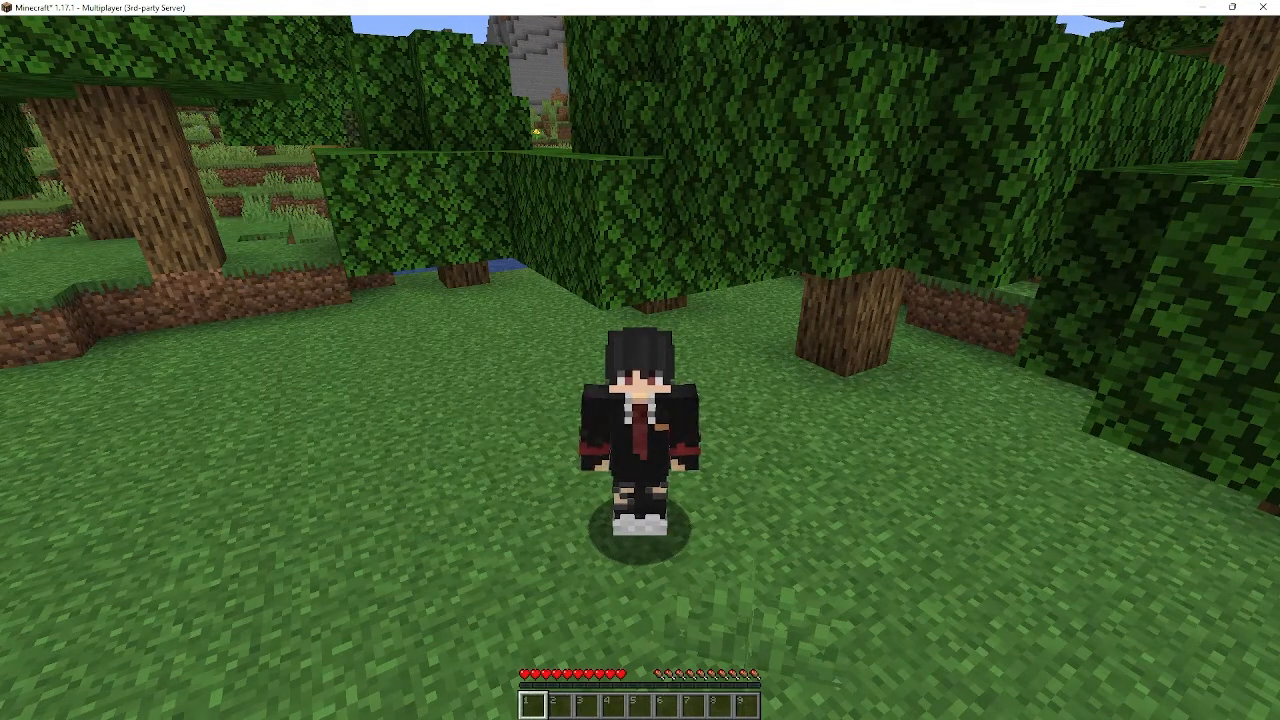